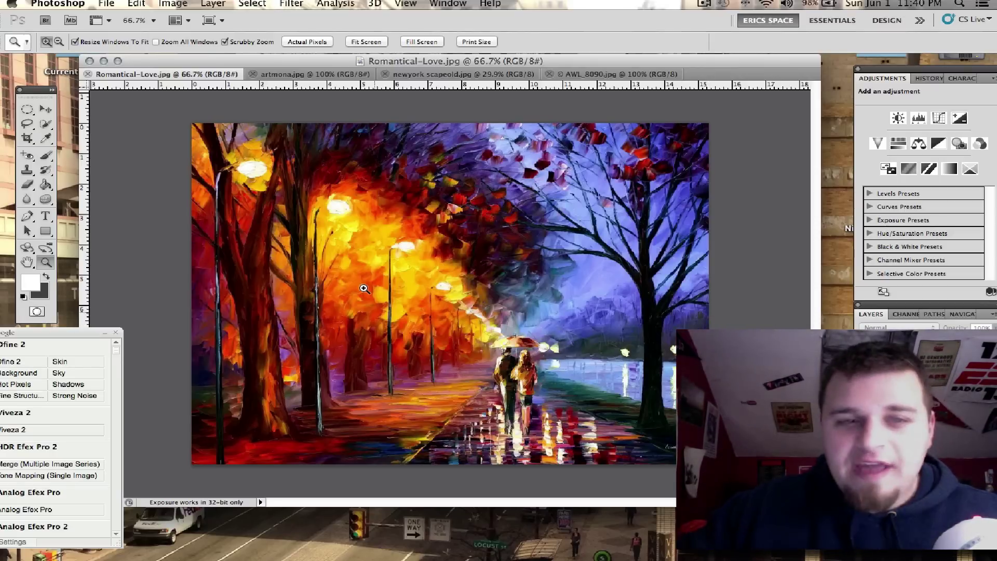
# Compare the Mona Lisa, Romantical-Love painting and New York cityscape documents
pyautogui.click(318, 74)
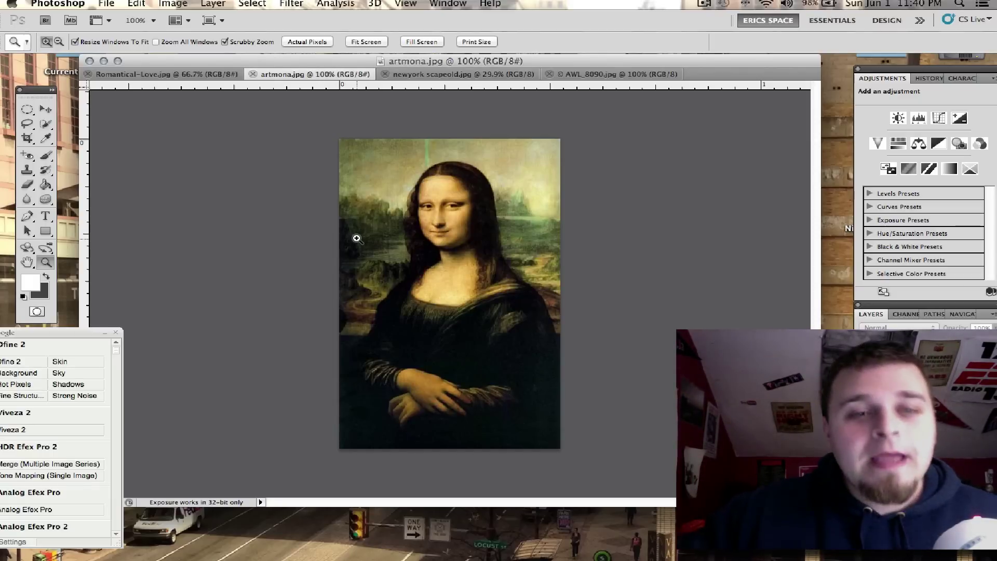
pyautogui.click(181, 75)
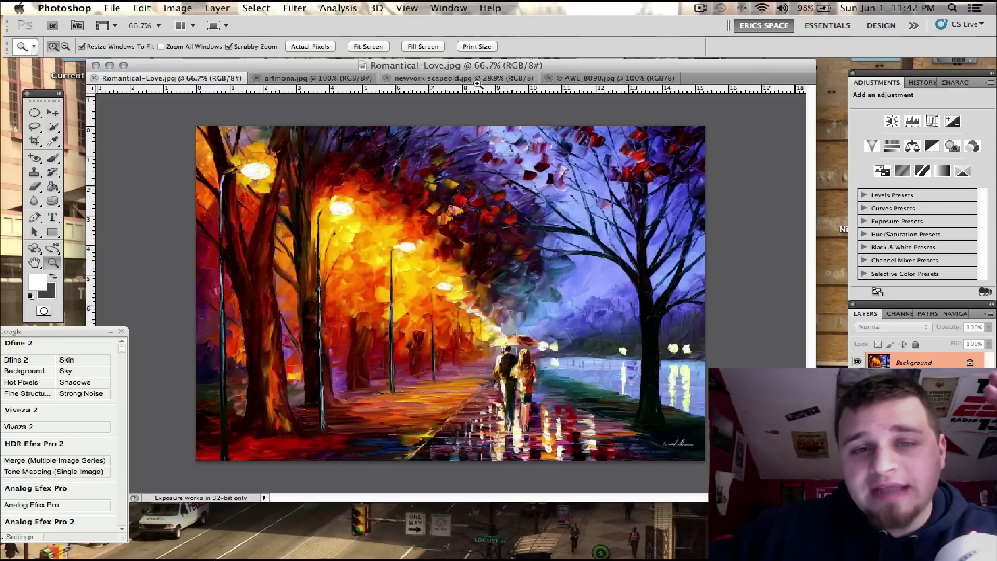
pyautogui.click(436, 79)
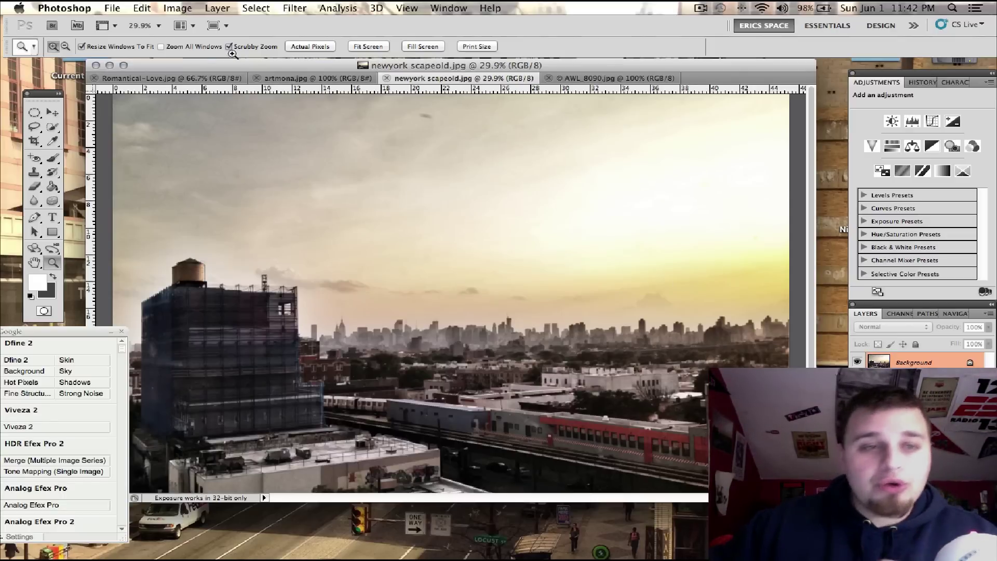
pyautogui.click(148, 78)
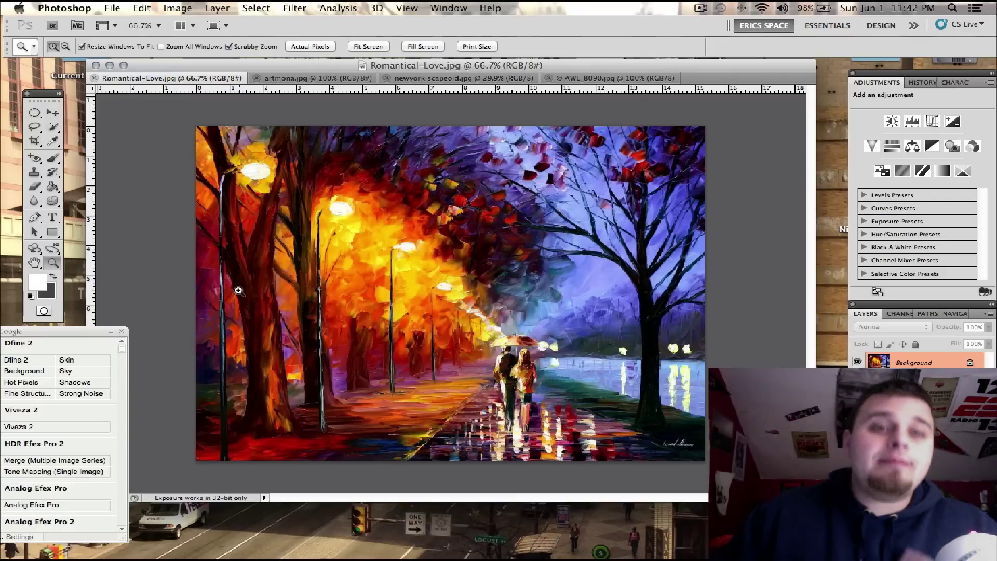
pyautogui.click(464, 78)
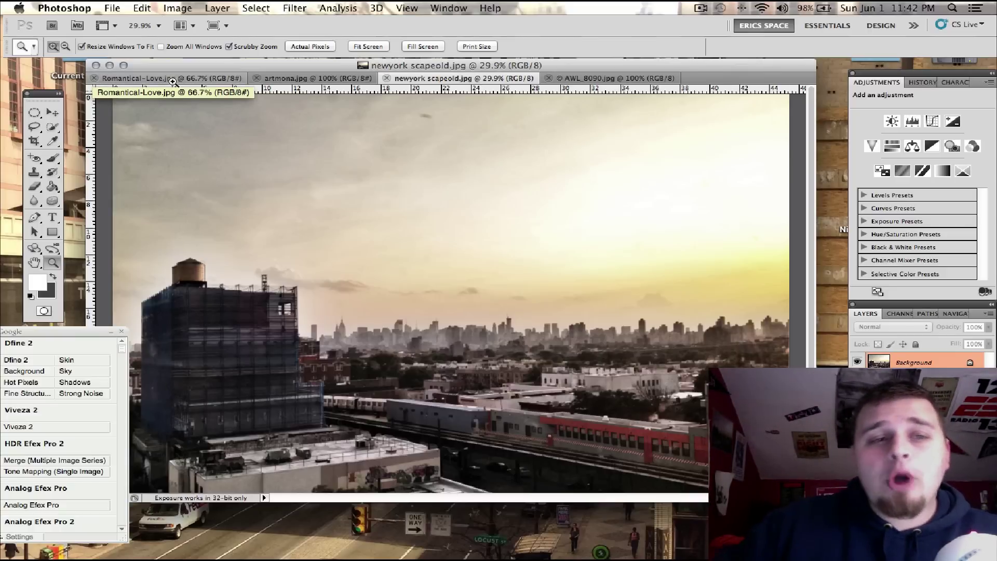
pyautogui.click(175, 79)
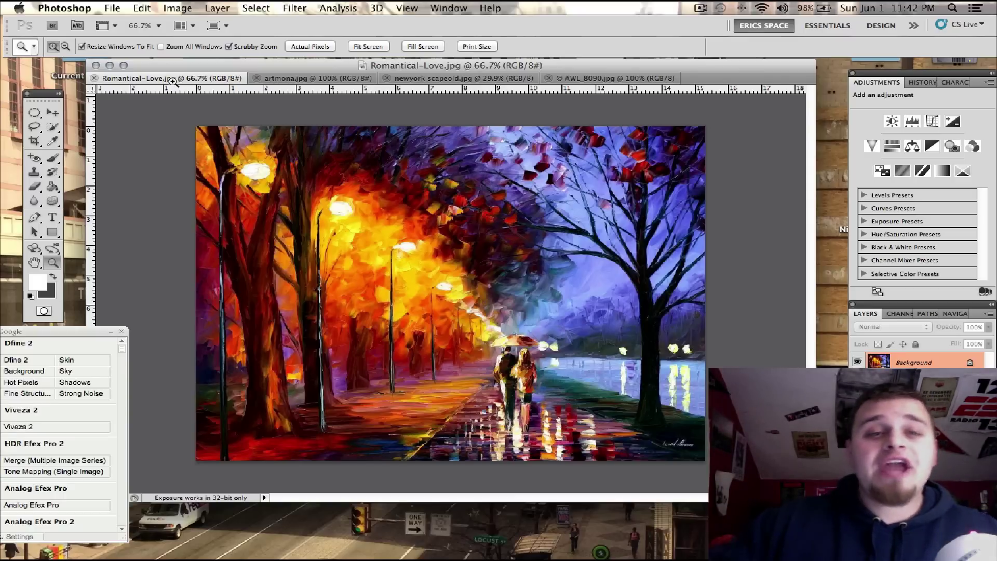
# Place the cityscape tab before artmona, enlarge its window and show Image Adjustments
pyautogui.click(318, 78)
pyautogui.moveTo(436, 77); pyautogui.dragTo(285, 78)
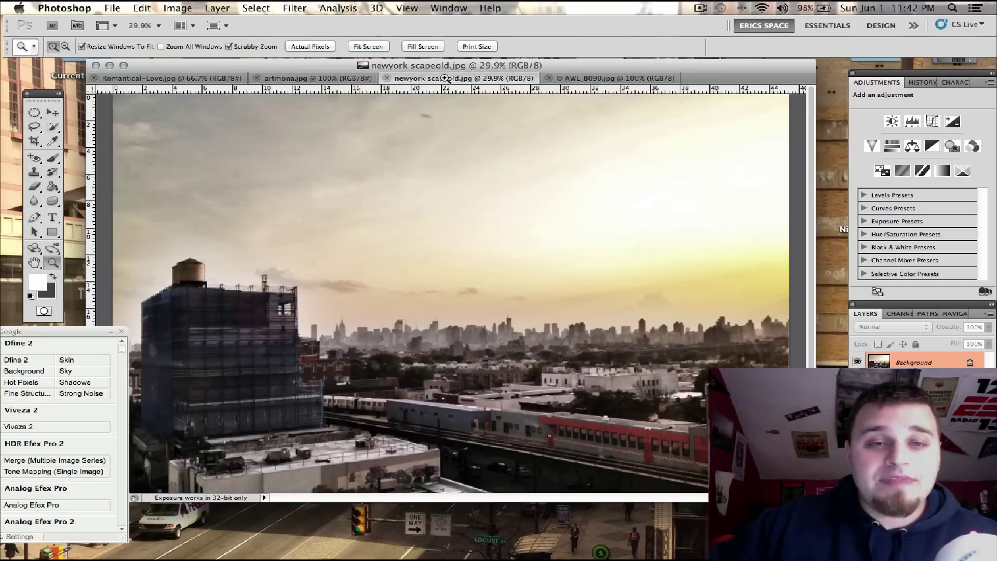
pyautogui.click(183, 78)
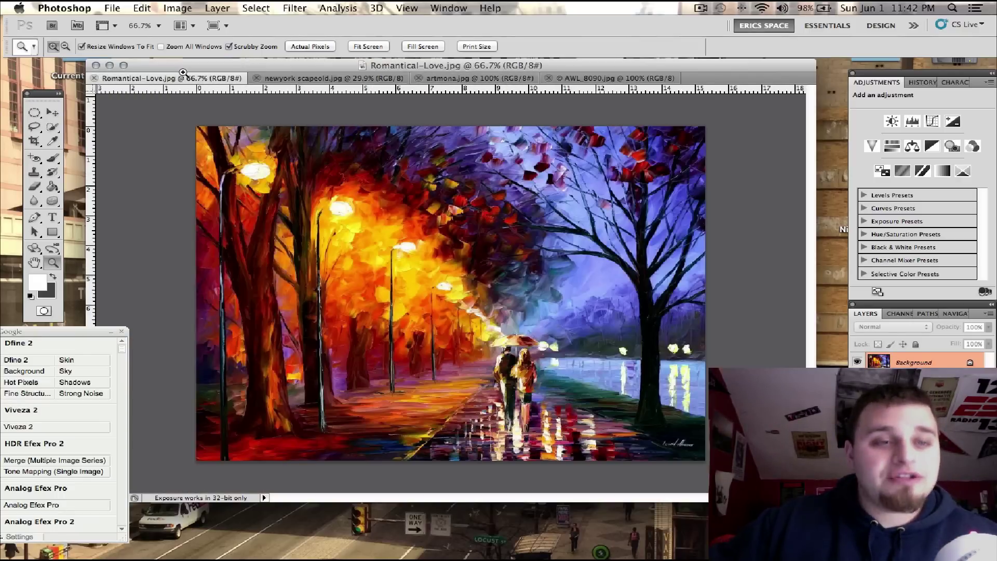
pyautogui.click(305, 78)
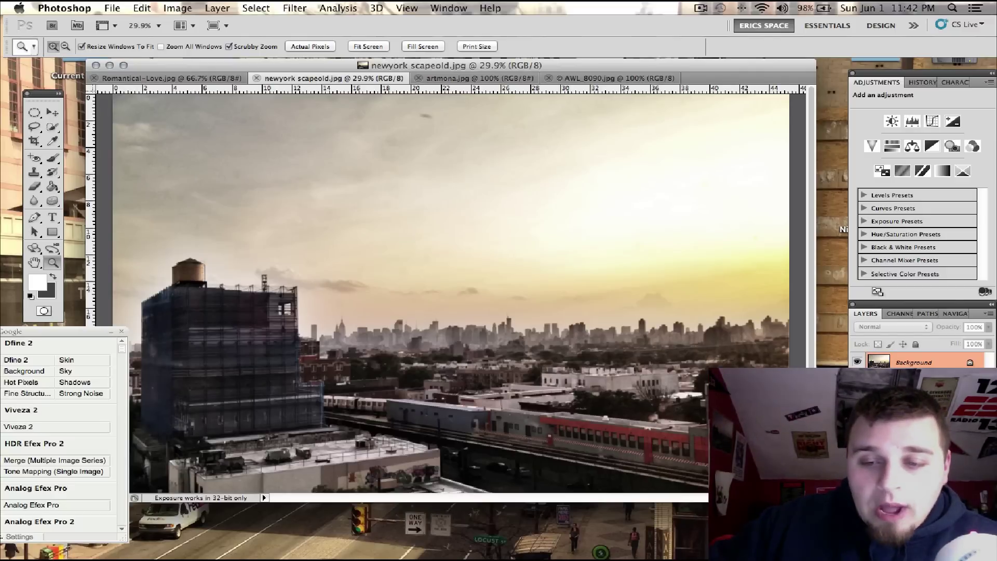
pyautogui.moveTo(810, 499); pyautogui.dragTo(824, 520)
pyautogui.click(178, 8)
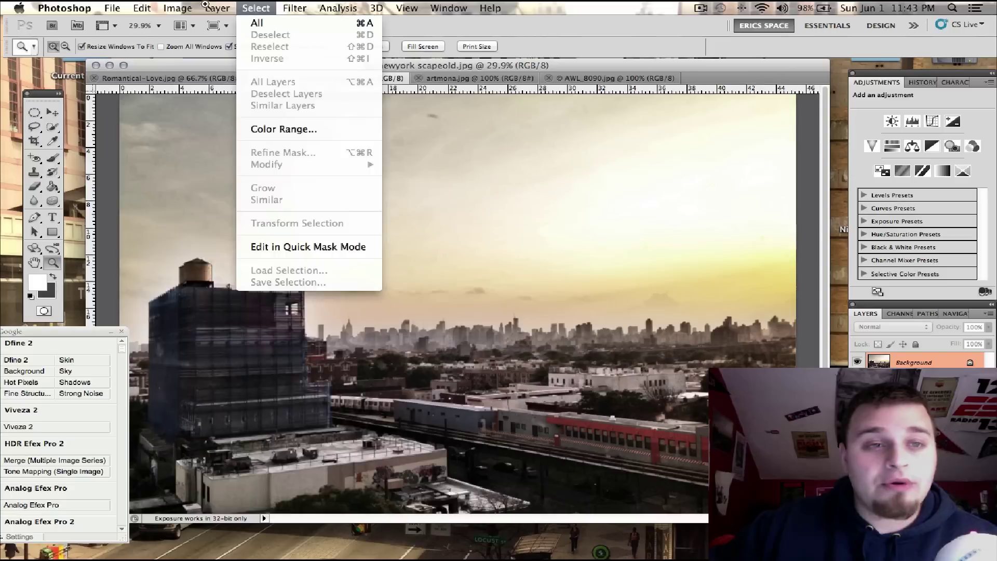
pyautogui.moveTo(201, 47)
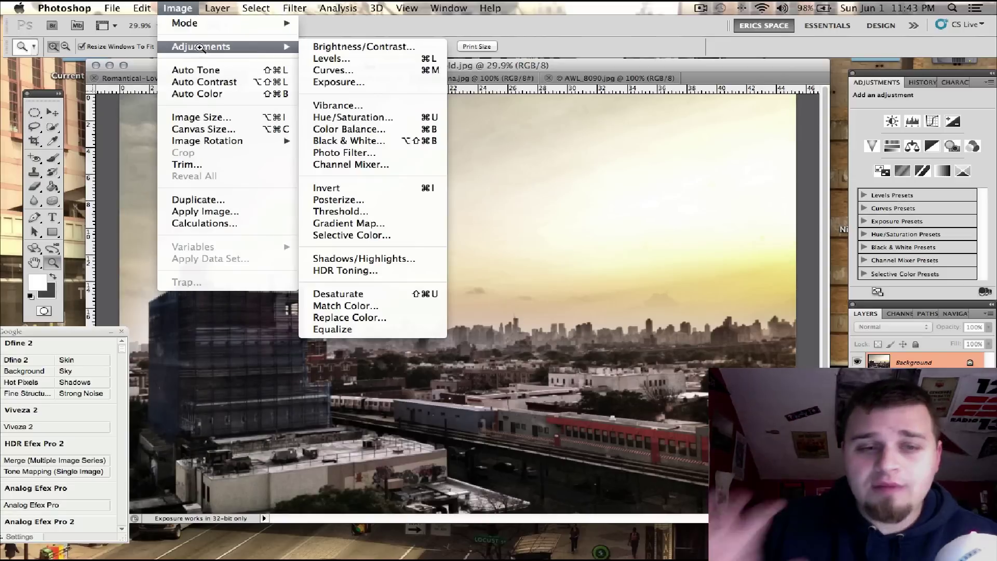
# Open Match Color on the cityscape, move the dialog aside and list Source images
pyautogui.click(344, 305)
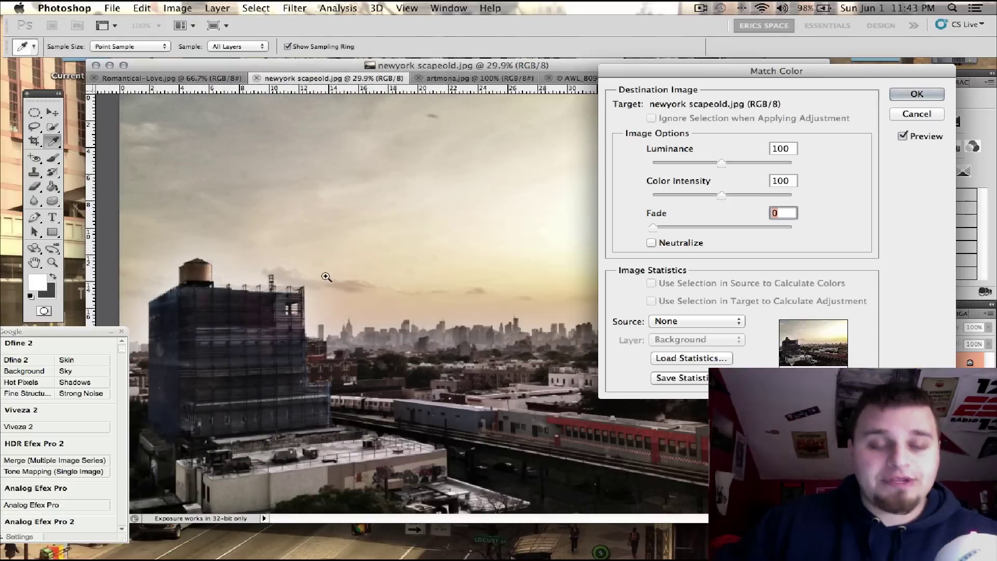
pyautogui.moveTo(777, 71); pyautogui.dragTo(636, 67)
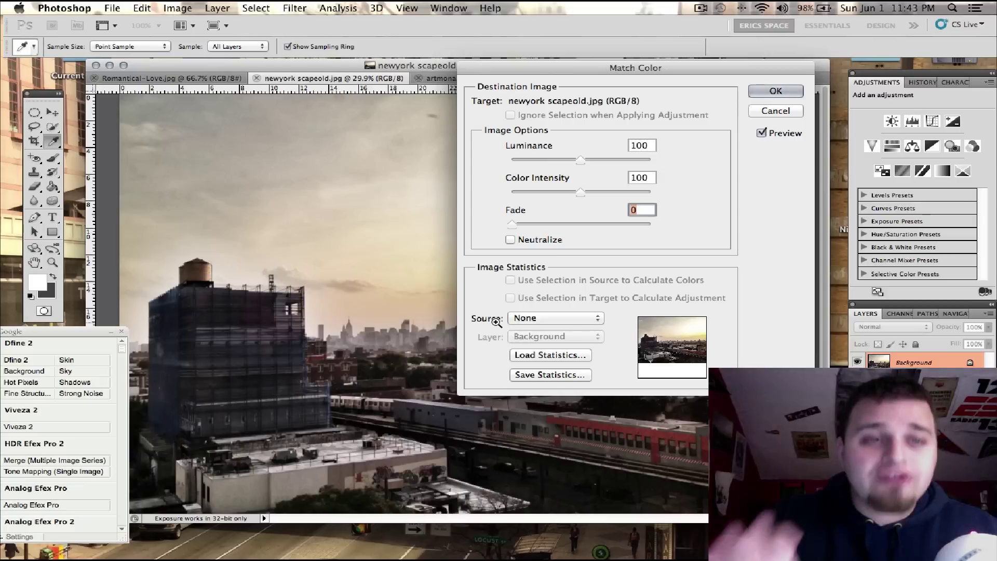
pyautogui.click(542, 318)
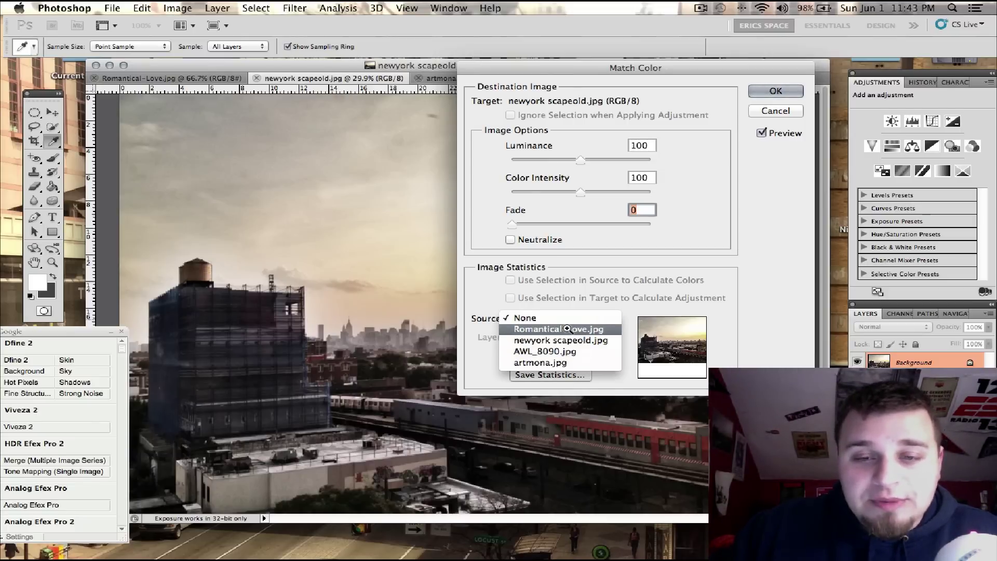
# Match the cityscape to Romantical-Love.jpg with Neutralize checked, and begin adjusting Fade
pyautogui.click(567, 329)
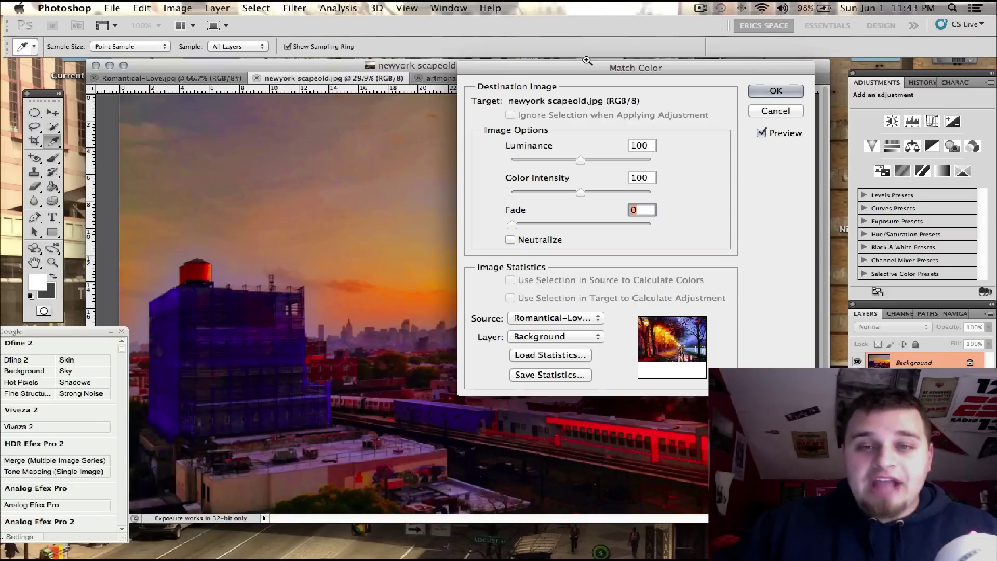
pyautogui.moveTo(587, 64); pyautogui.dragTo(835, 61)
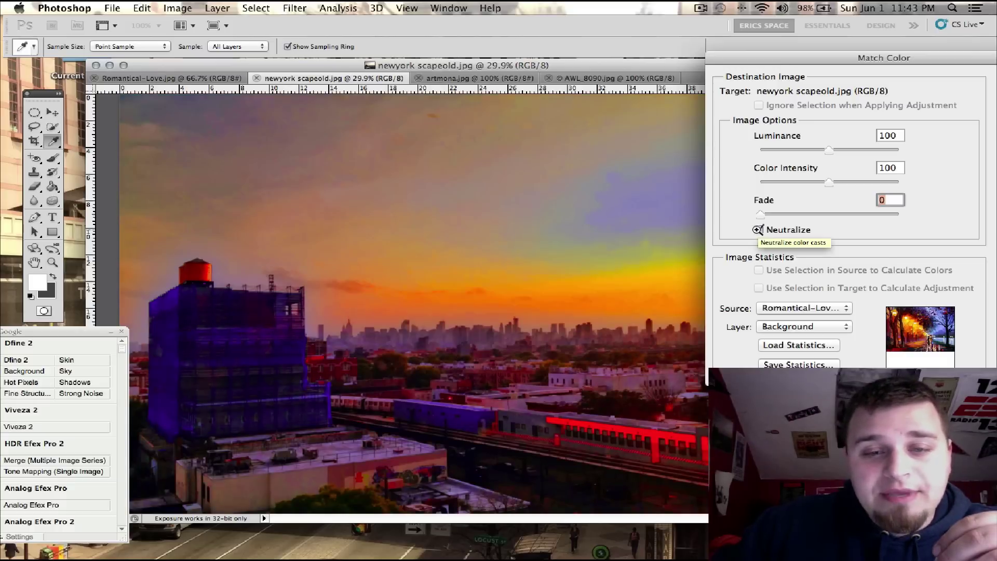
pyautogui.click(759, 229)
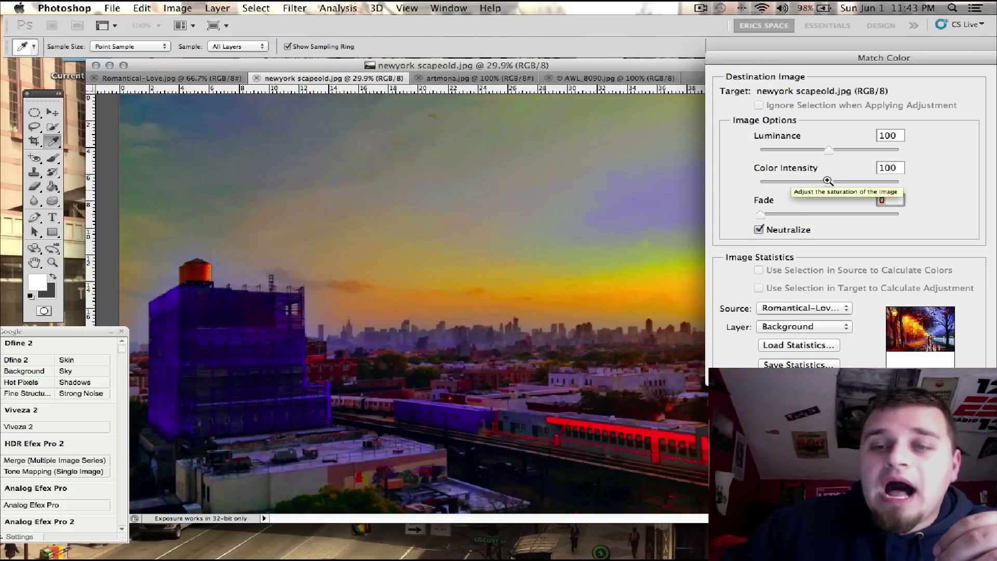
pyautogui.moveTo(765, 215); pyautogui.dragTo(766, 216)
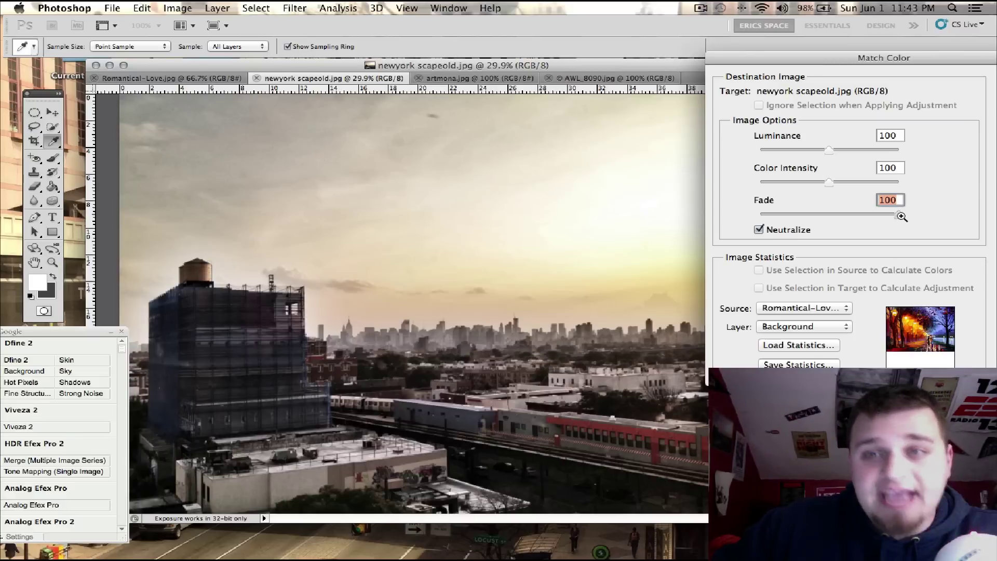
# Try several Fade values, settling near 48, and raise Color Intensity to 191
pyautogui.moveTo(901, 217); pyautogui.dragTo(841, 213)
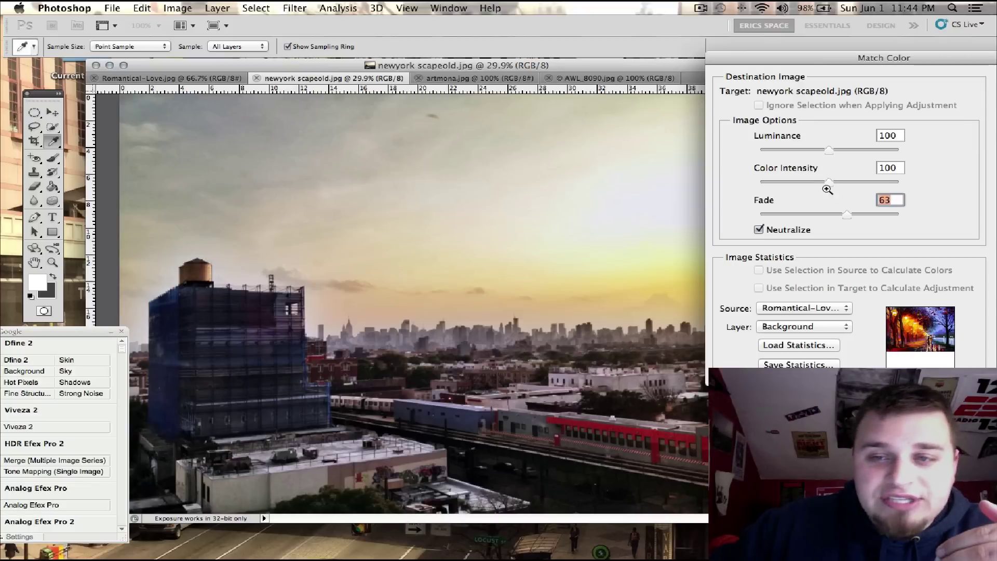
pyautogui.moveTo(821, 217); pyautogui.dragTo(817, 217)
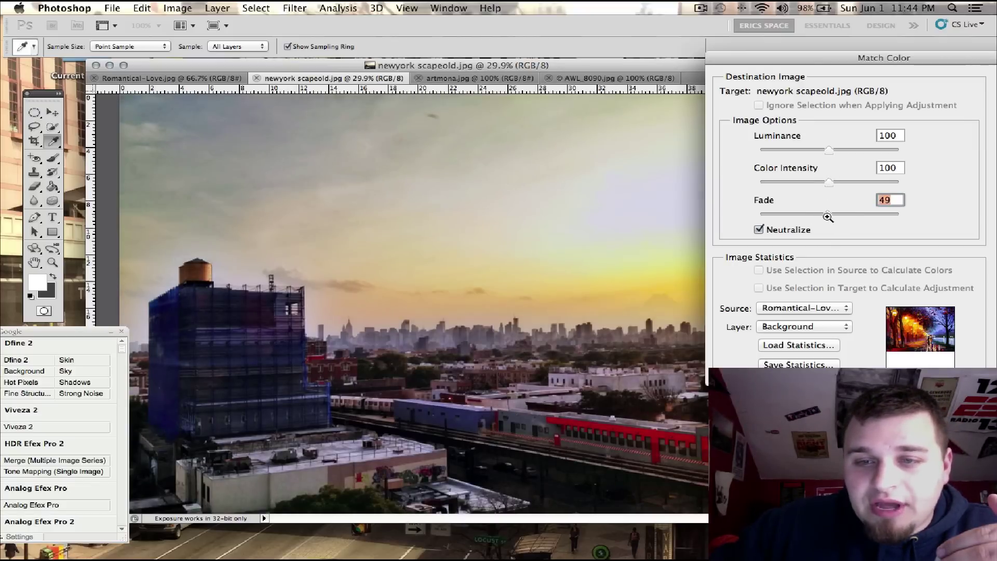
pyautogui.moveTo(883, 217)
pyautogui.mouseDown()
pyautogui.moveTo(923, 219)
pyautogui.moveTo(843, 217)
pyautogui.mouseUp()
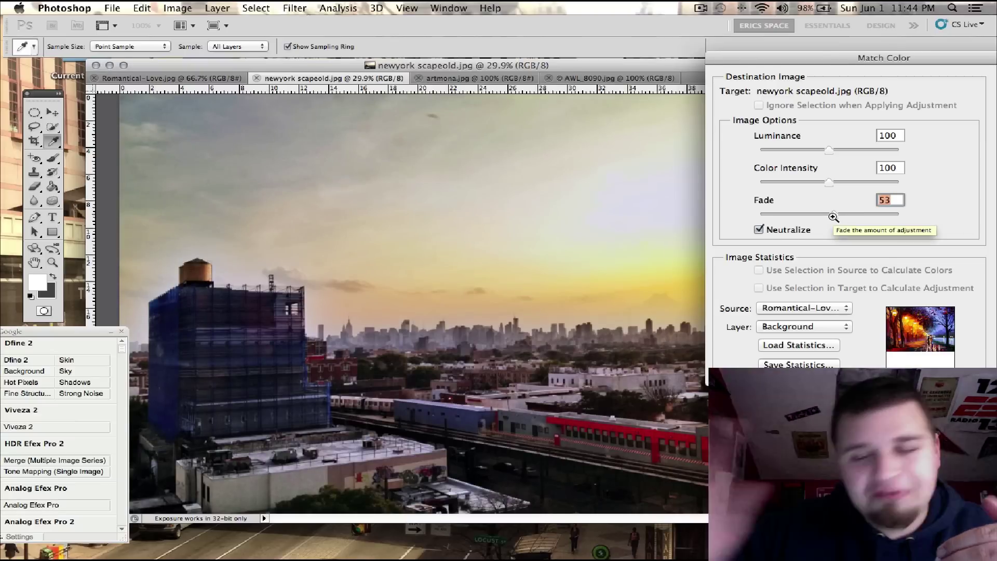
pyautogui.moveTo(833, 217); pyautogui.dragTo(824, 216)
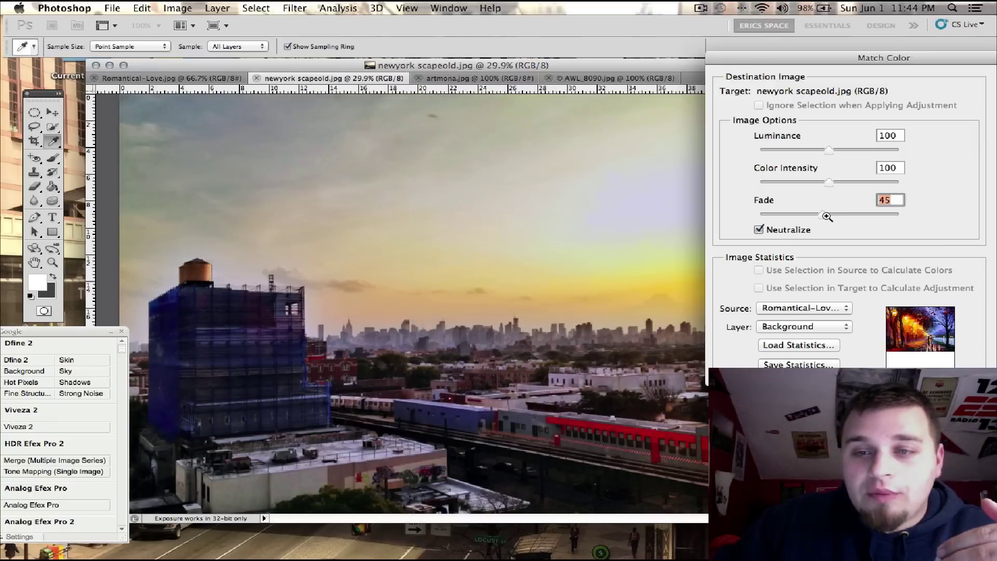
pyautogui.moveTo(830, 183)
pyautogui.mouseDown()
pyautogui.moveTo(784, 182)
pyautogui.moveTo(893, 179)
pyautogui.mouseUp()
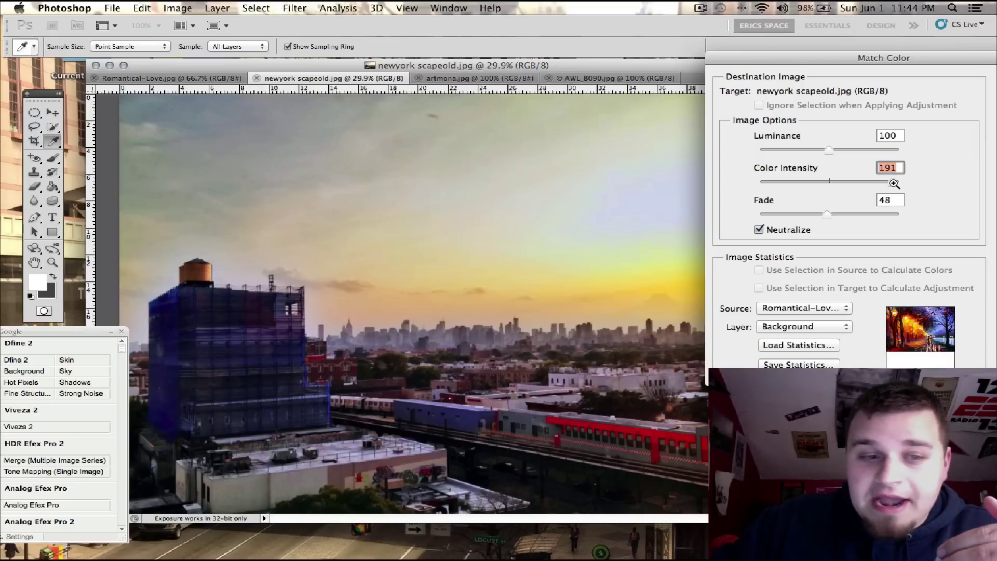
# Set Luminance 167, Color Intensity 166 and Fade 61, then apply the match
pyautogui.moveTo(830, 152); pyautogui.dragTo(796, 151)
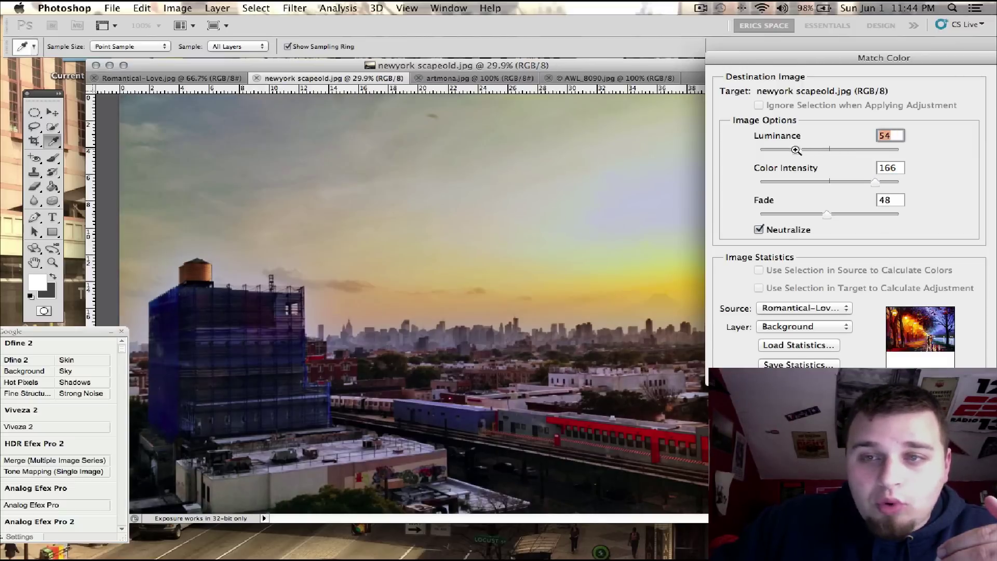
pyautogui.moveTo(862, 151); pyautogui.dragTo(865, 152)
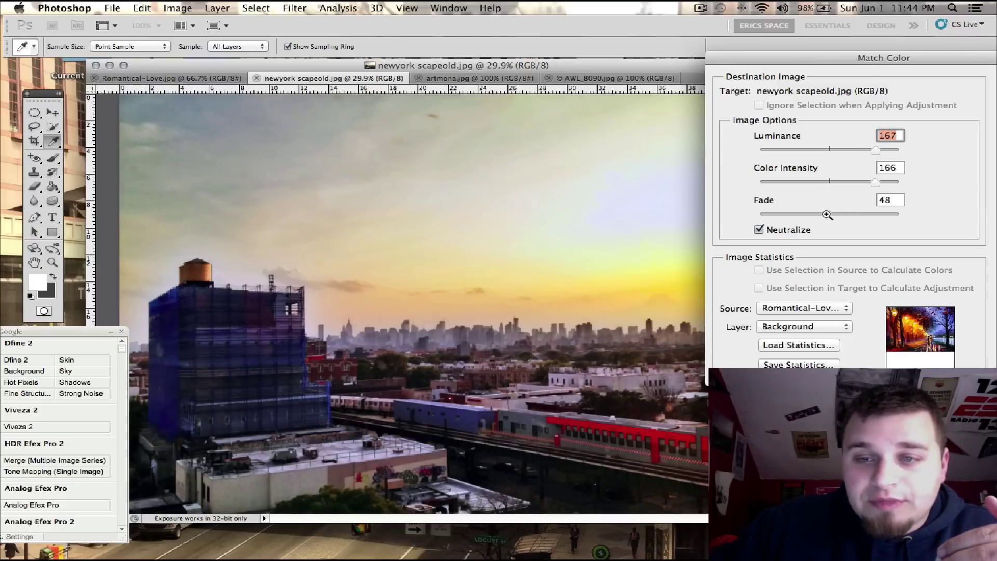
pyautogui.moveTo(827, 214); pyautogui.dragTo(910, 215)
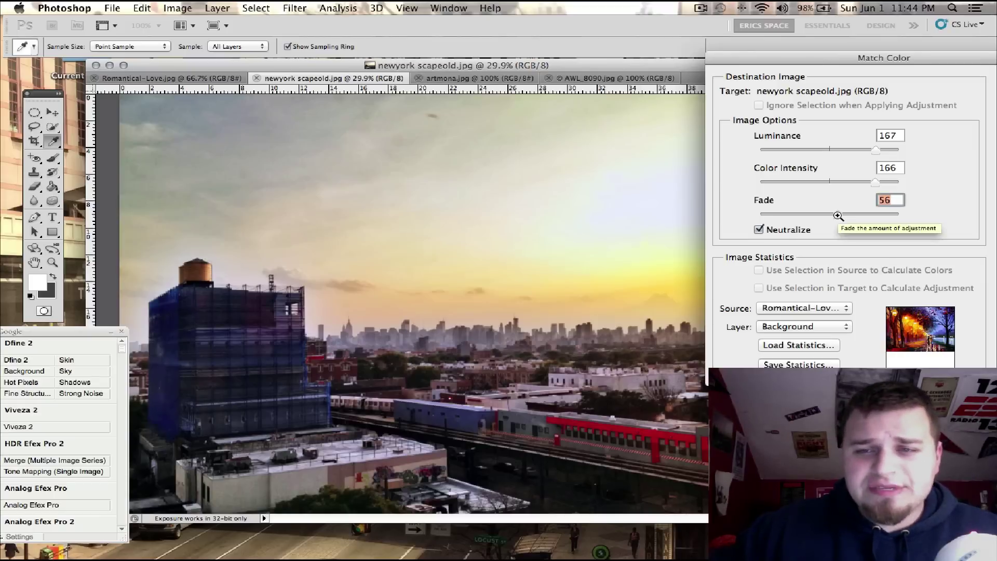
pyautogui.moveTo(840, 217); pyautogui.dragTo(846, 217)
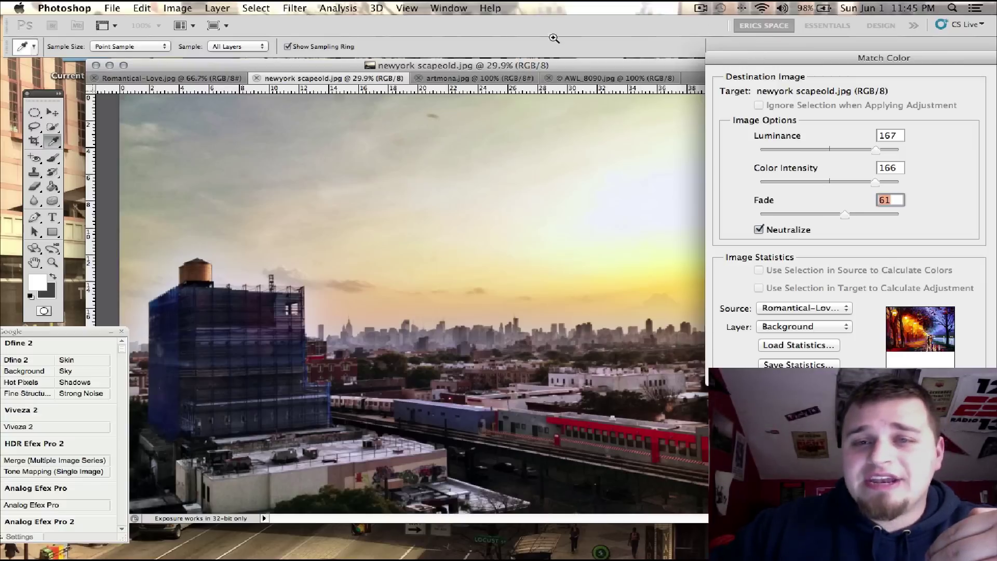
pyautogui.moveTo(842, 63); pyautogui.dragTo(600, 94)
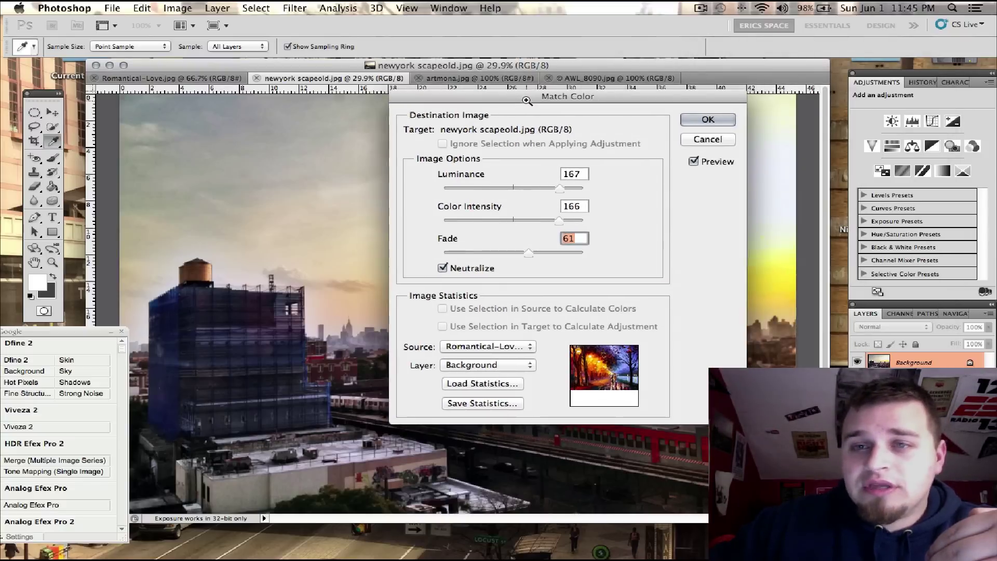
pyautogui.click(706, 122)
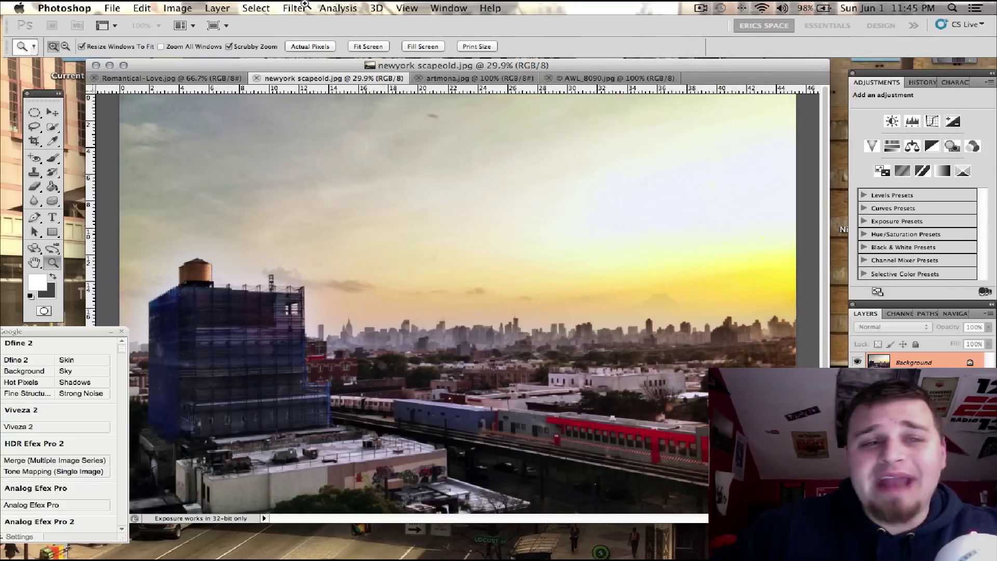
# Switch to the black-and-white portrait AWL_8090.jpg and open Match Color on it
pyautogui.click(177, 9)
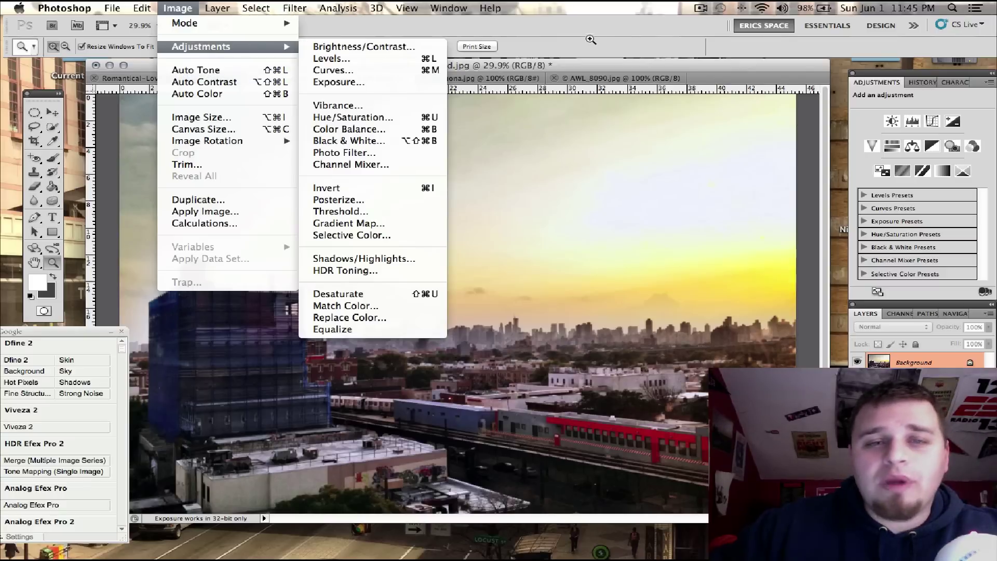
pyautogui.click(593, 40)
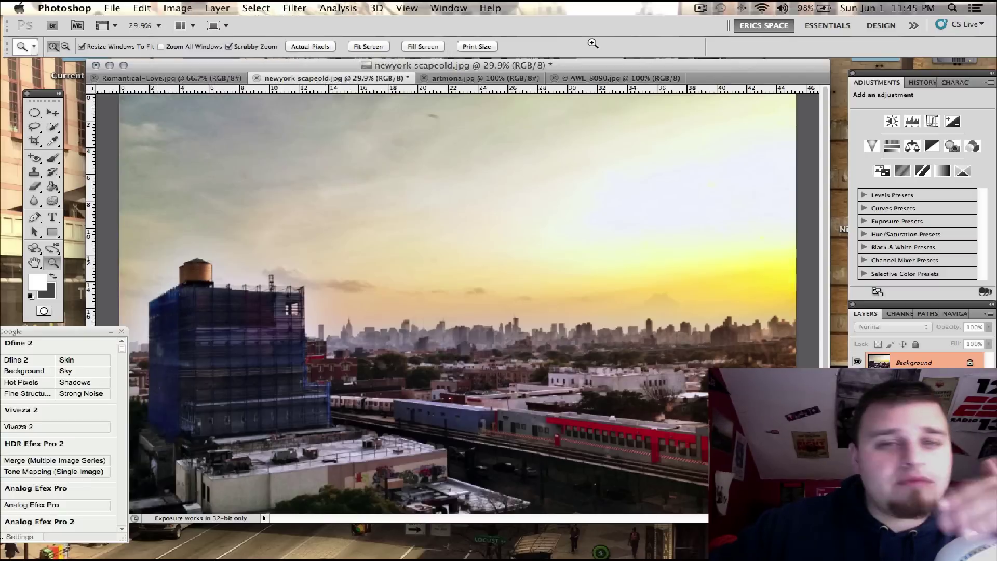
pyautogui.click(594, 77)
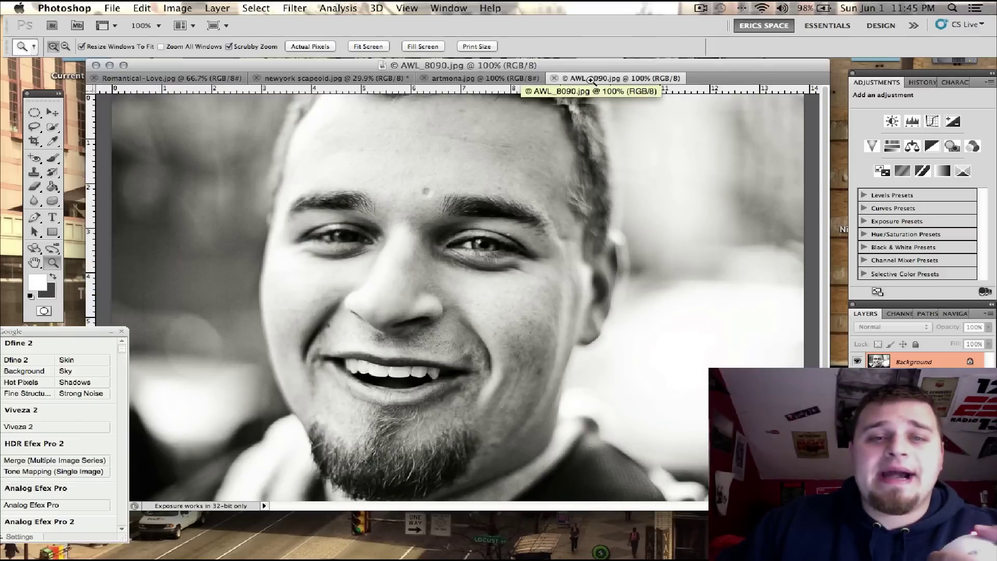
pyautogui.click(178, 7)
pyautogui.moveTo(201, 47)
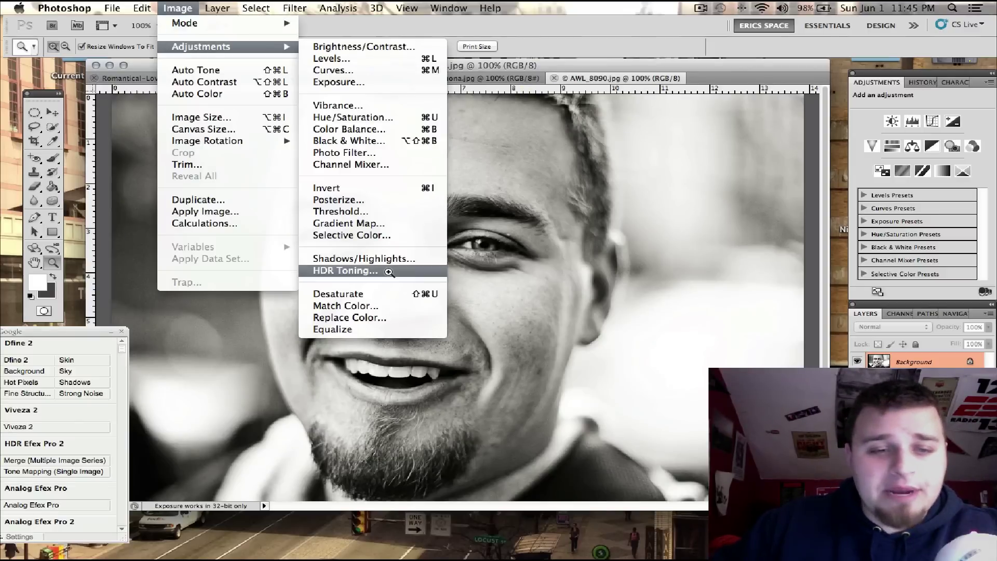
pyautogui.click(345, 306)
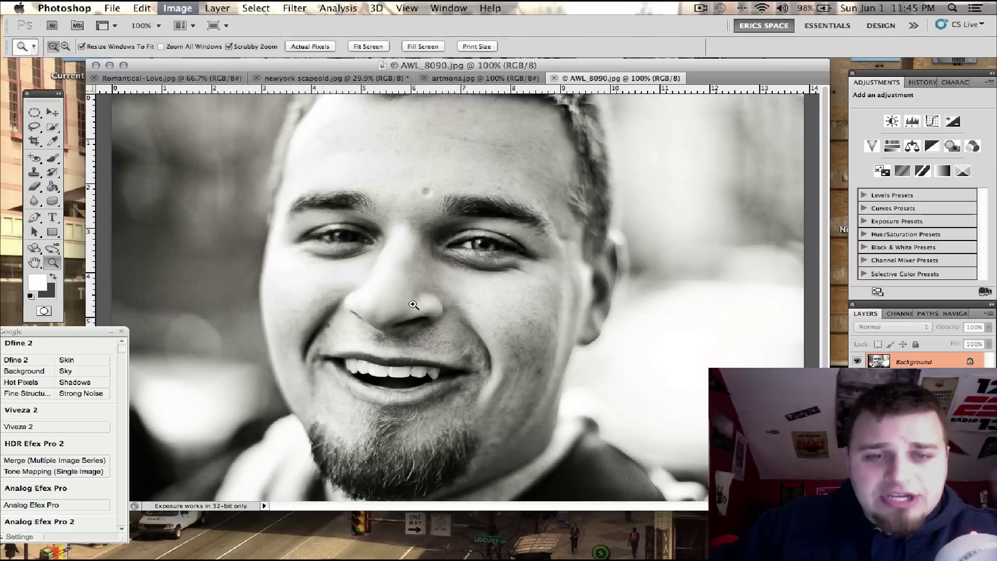
# Preview Romantical-Love.jpg colours on the portrait at high fades, then cancel the match
pyautogui.moveTo(550, 95); pyautogui.dragTo(836, 47)
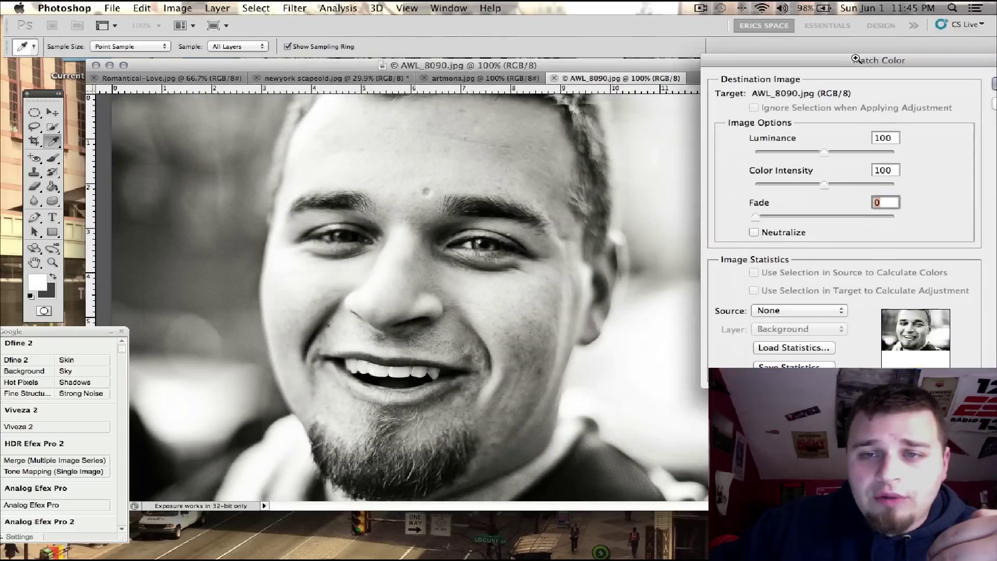
pyautogui.click(776, 298)
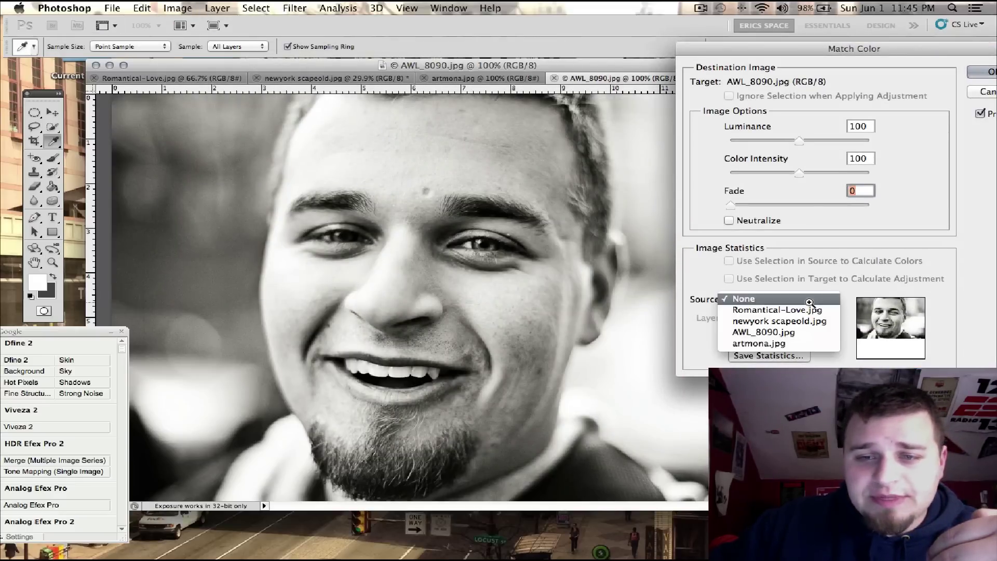
pyautogui.click(803, 309)
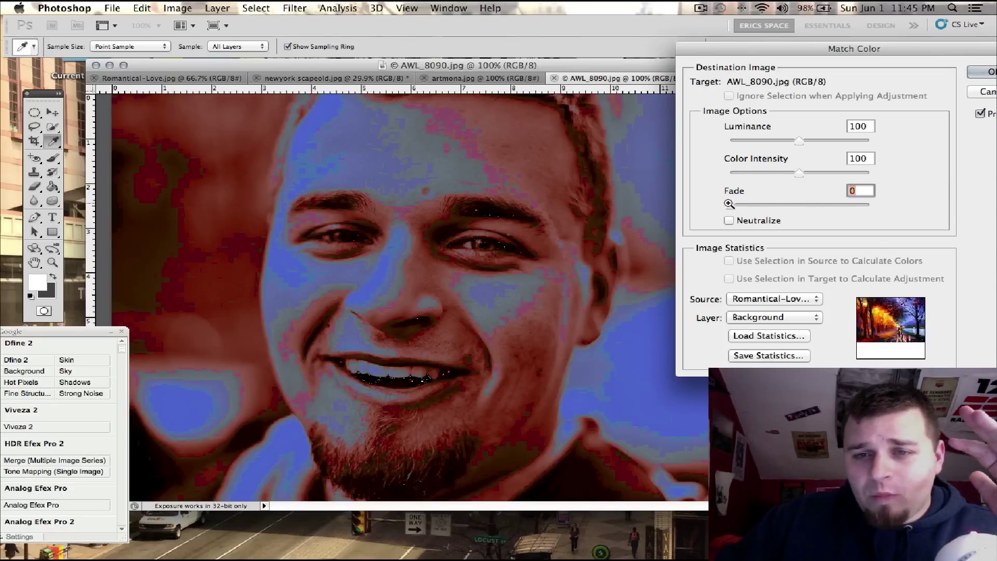
pyautogui.moveTo(730, 204)
pyautogui.mouseDown()
pyautogui.moveTo(896, 205)
pyautogui.moveTo(852, 208)
pyautogui.mouseUp()
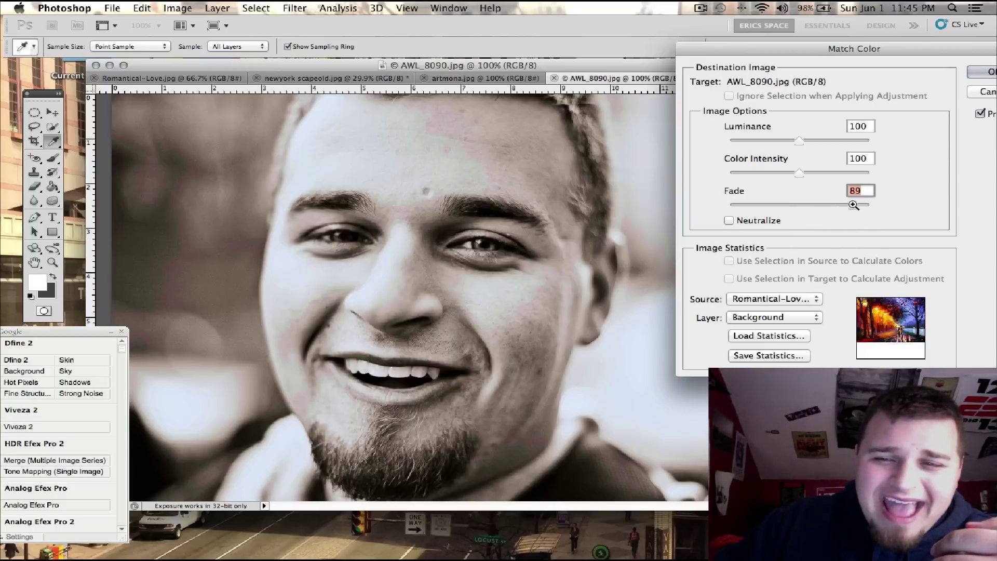
pyautogui.moveTo(857, 203); pyautogui.dragTo(880, 205)
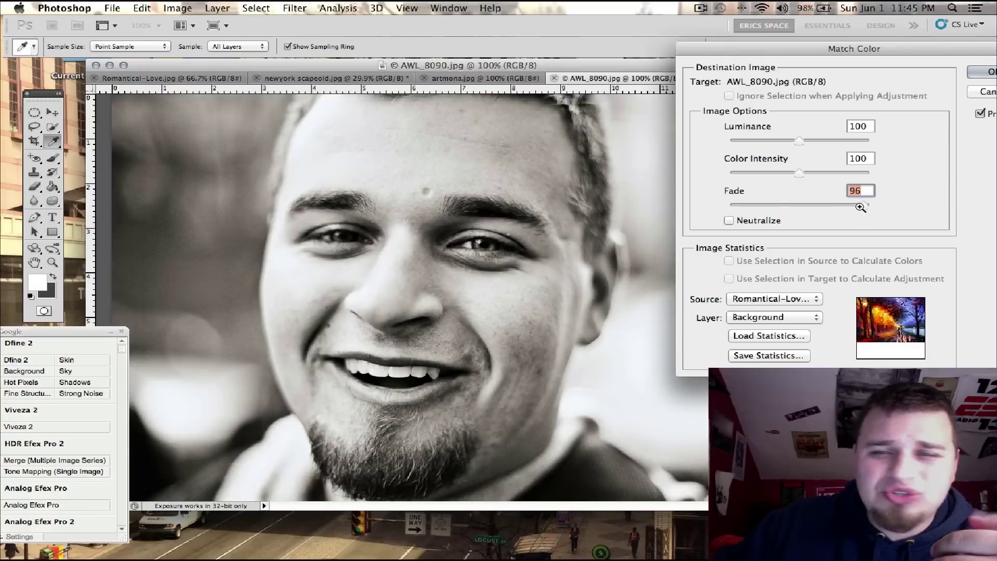
pyautogui.moveTo(882, 49); pyautogui.dragTo(833, 55)
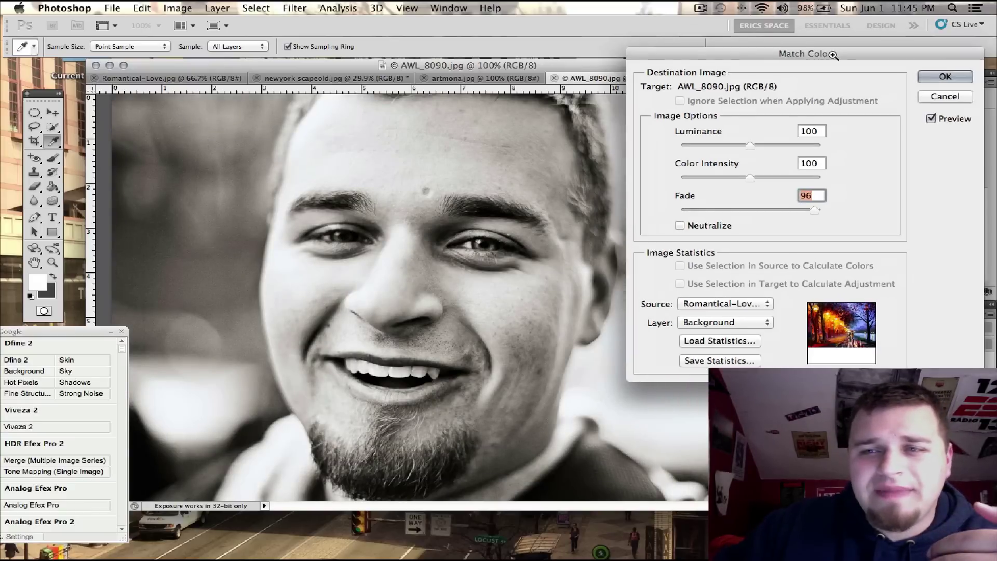
pyautogui.click(943, 97)
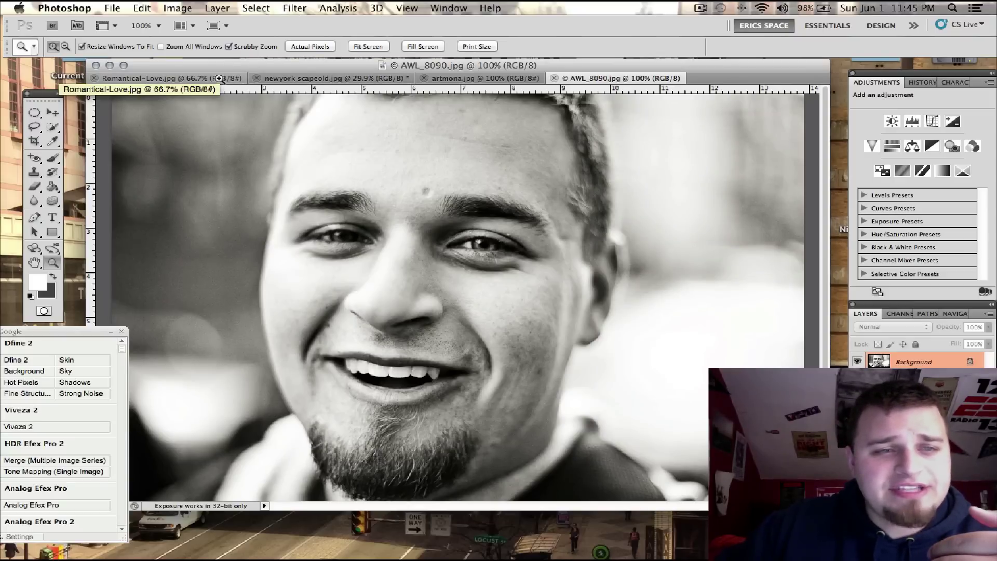
# Compare artmona.jpg with the AWL_8090.jpg portrait, ending on the portrait's Image Adjustments menu
pyautogui.click(458, 79)
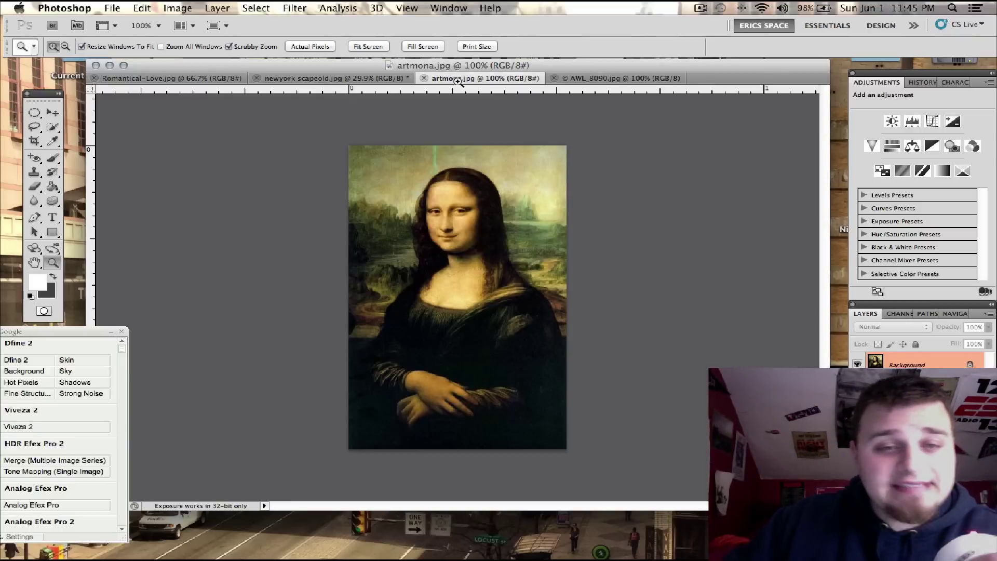
pyautogui.click(589, 78)
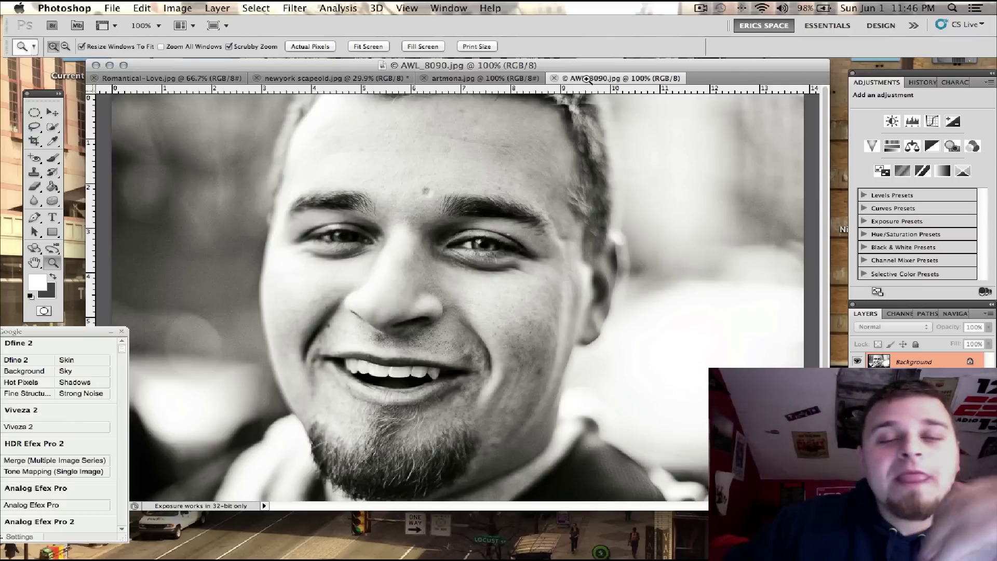
pyautogui.click(481, 78)
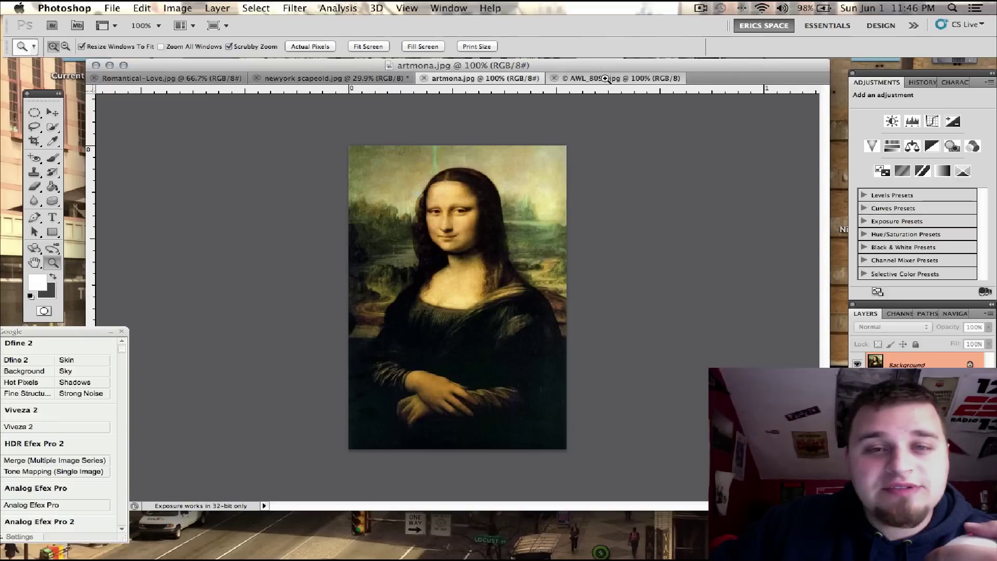
pyautogui.click(606, 79)
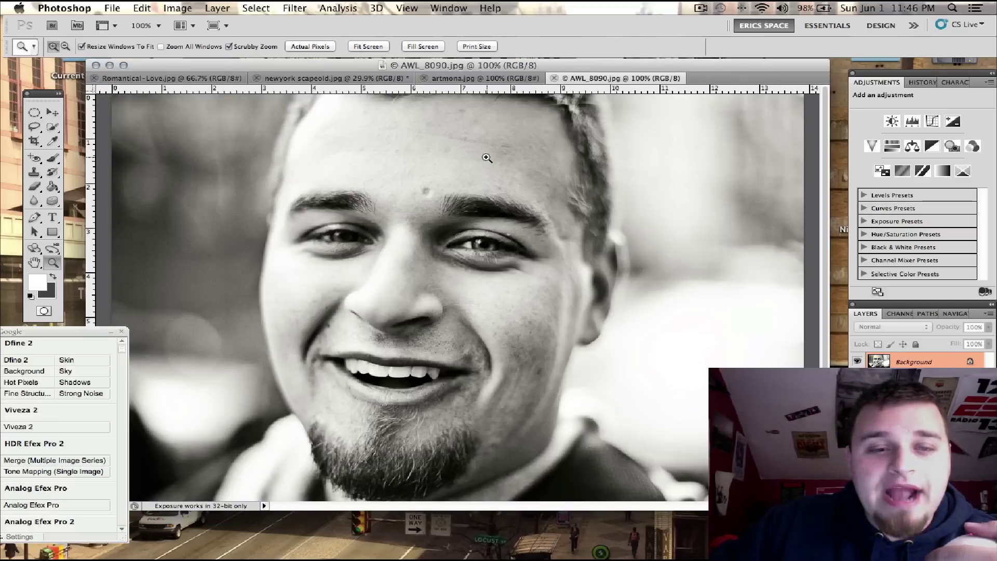
pyautogui.click(463, 79)
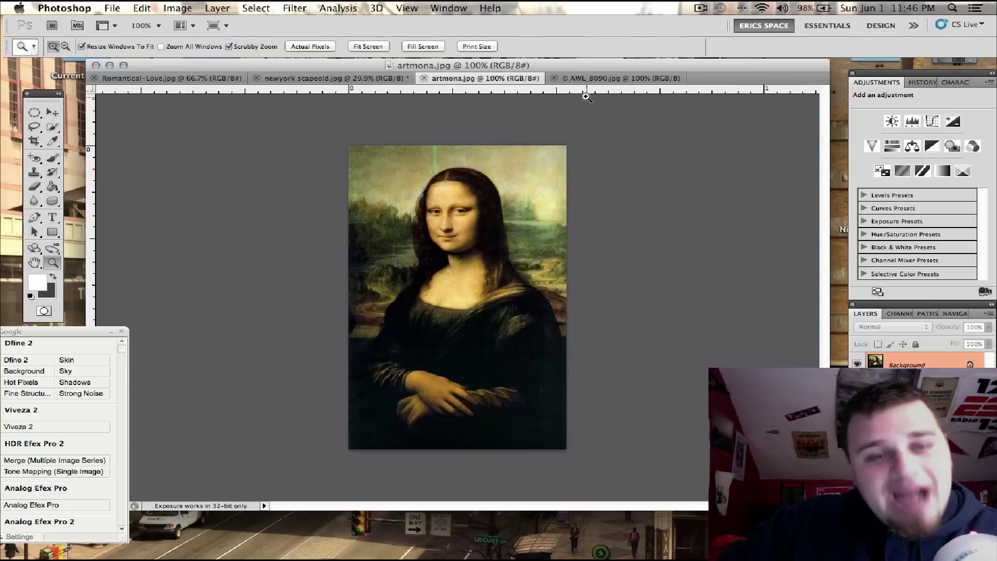
pyautogui.click(606, 79)
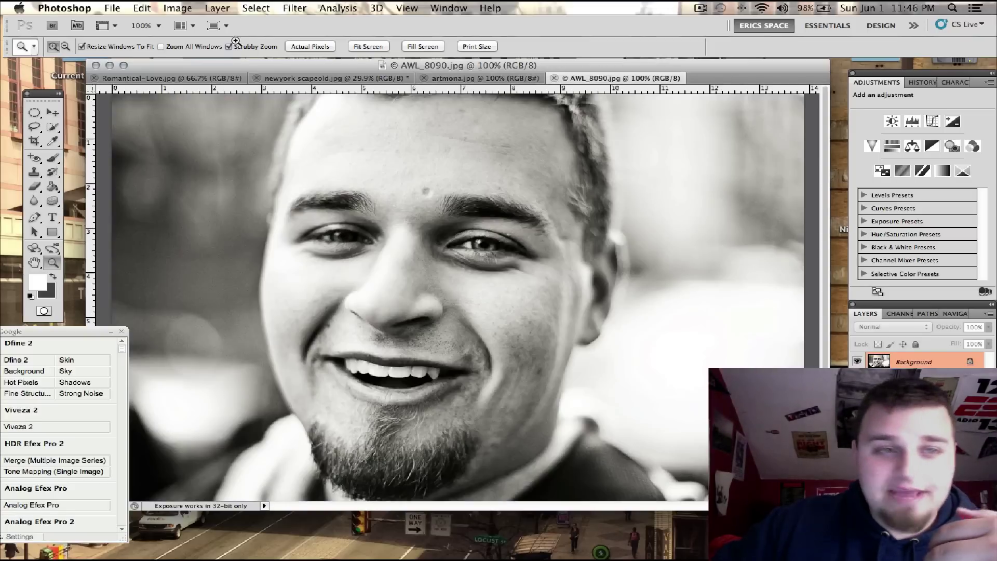
pyautogui.click(178, 7)
pyautogui.moveTo(202, 47)
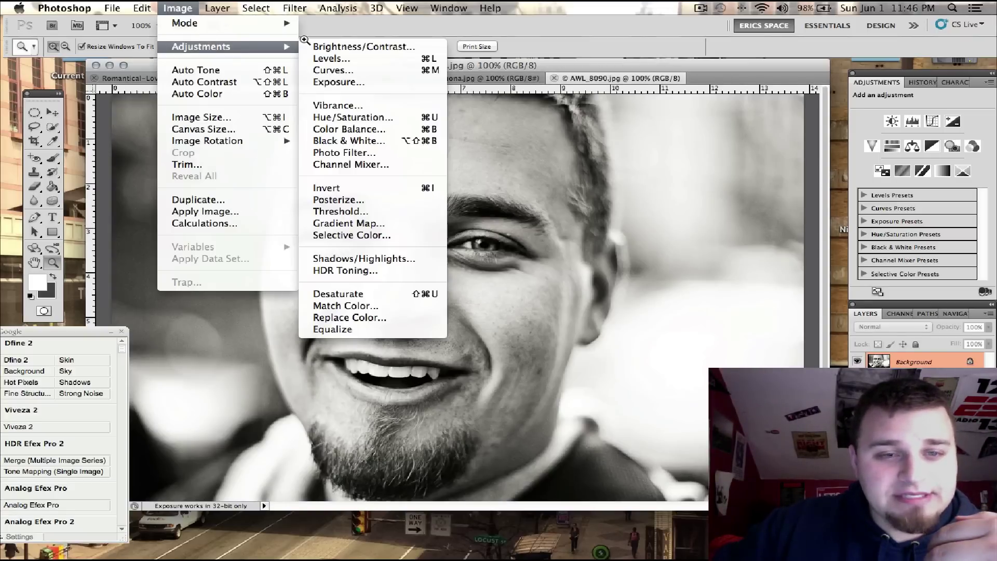
# Open Match Color on the portrait with artmona.jpg as source and Neutralize checked
pyautogui.click(345, 305)
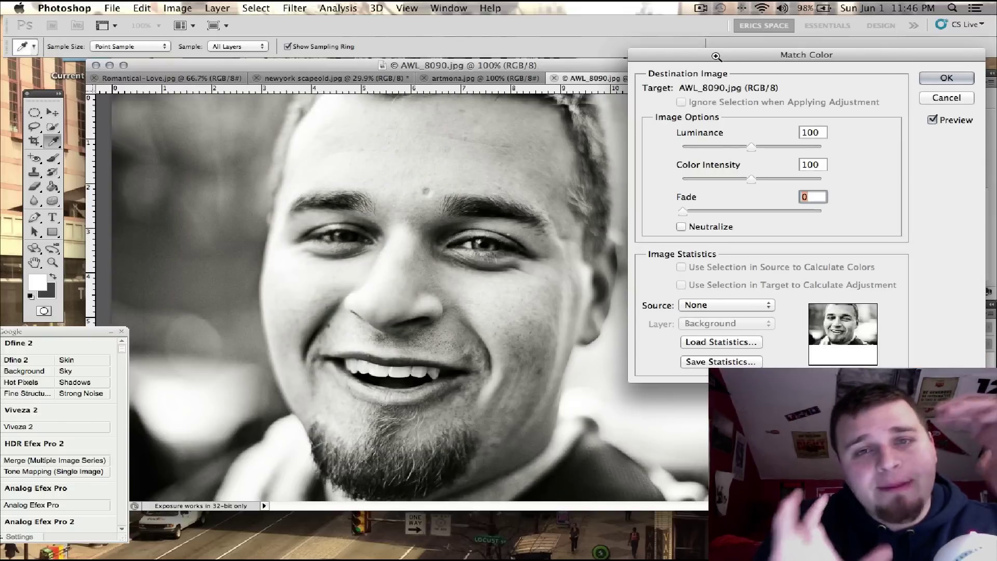
pyautogui.click(725, 305)
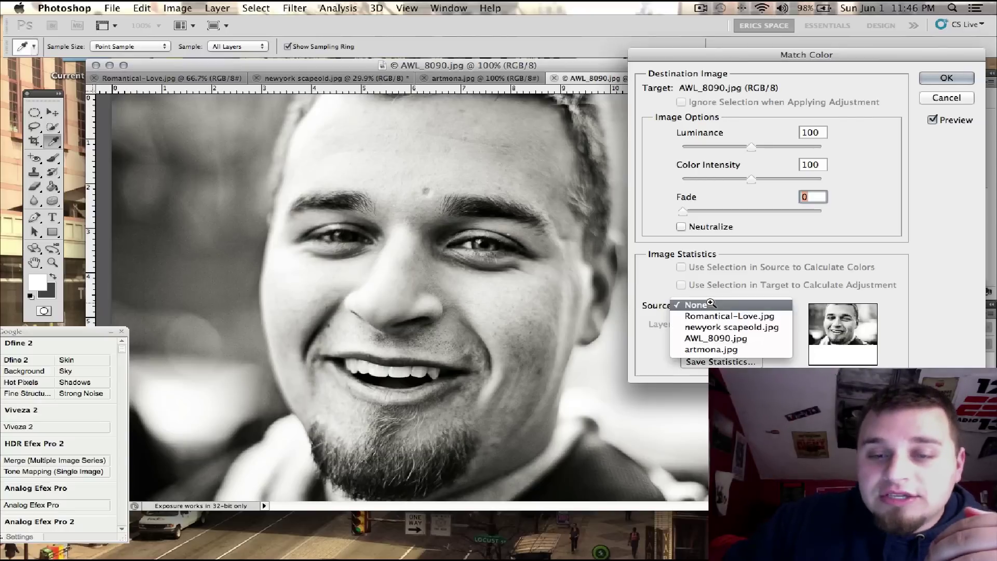
pyautogui.click(711, 349)
pyautogui.moveTo(737, 57); pyautogui.dragTo(804, 64)
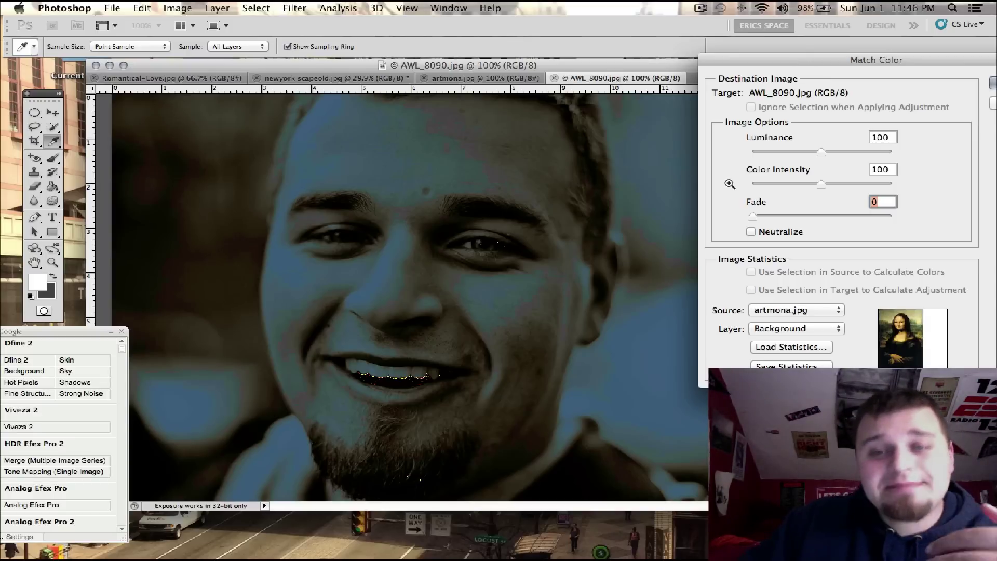
pyautogui.click(753, 231)
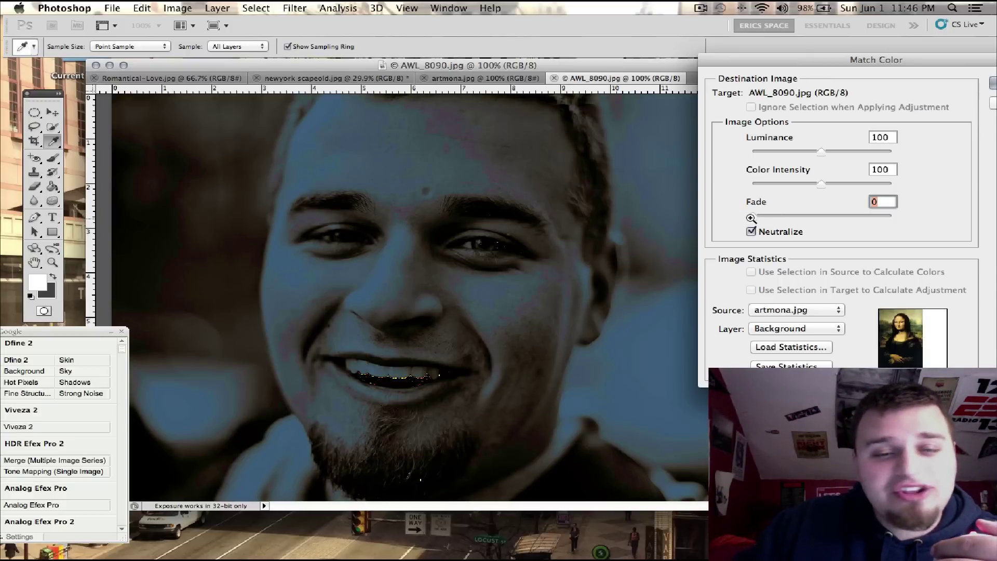
# Set Luminance 175 and Color Intensity 138, and settle Fade at 58
pyautogui.moveTo(819, 223); pyautogui.dragTo(928, 222)
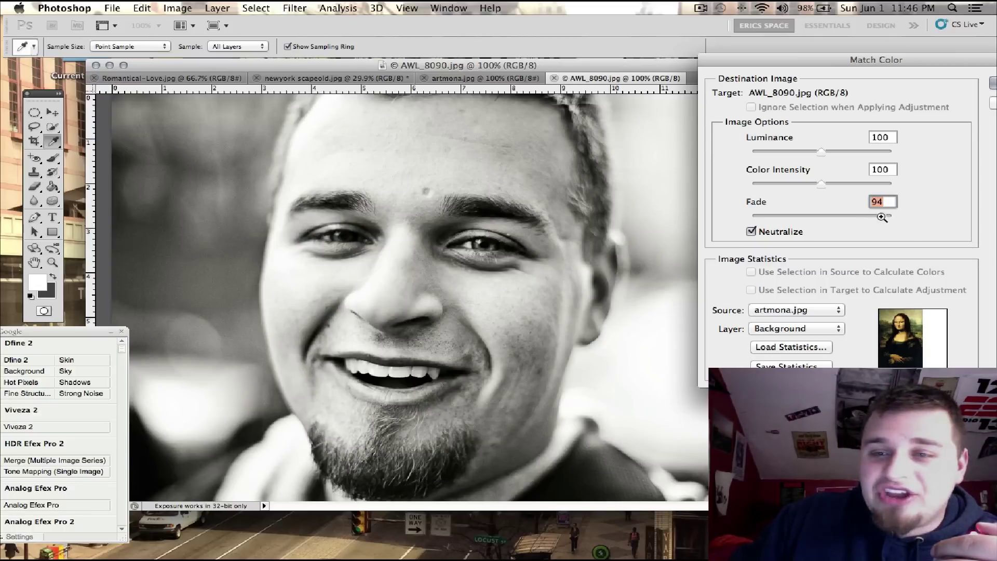
pyautogui.moveTo(863, 216); pyautogui.dragTo(853, 219)
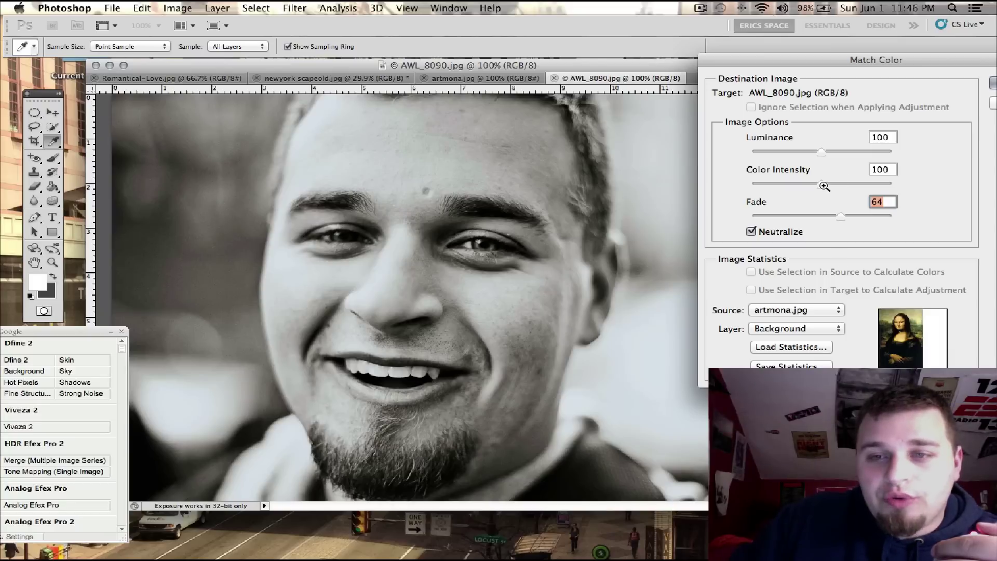
pyautogui.moveTo(825, 186); pyautogui.dragTo(845, 187)
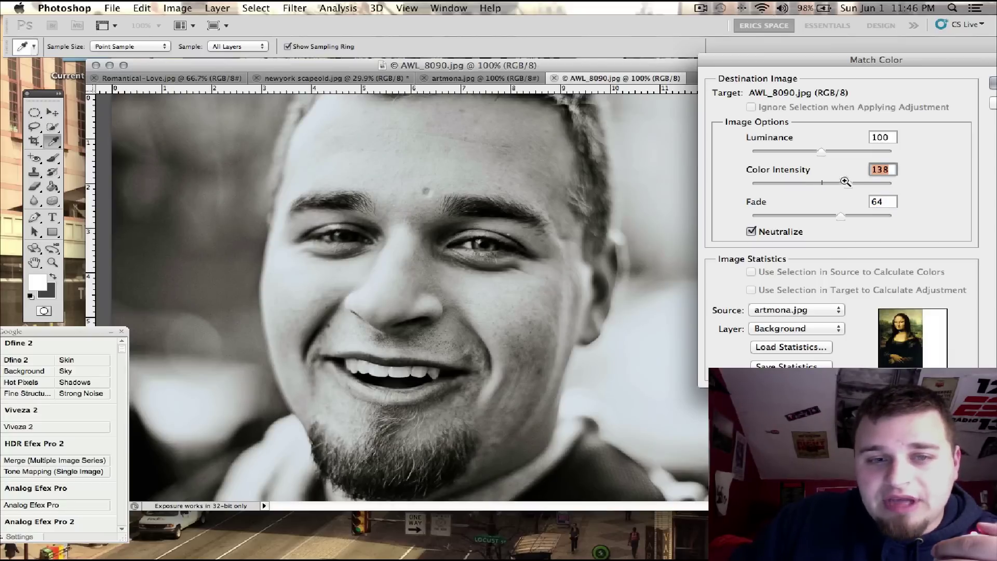
pyautogui.moveTo(825, 152); pyautogui.dragTo(837, 151)
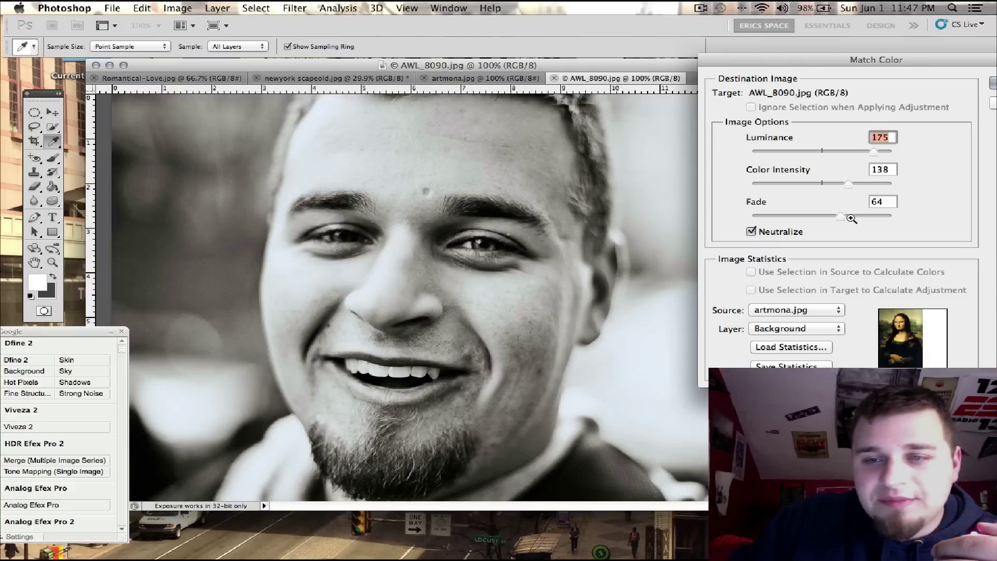
pyautogui.moveTo(851, 219)
pyautogui.mouseDown()
pyautogui.moveTo(810, 216)
pyautogui.moveTo(835, 218)
pyautogui.mouseUp()
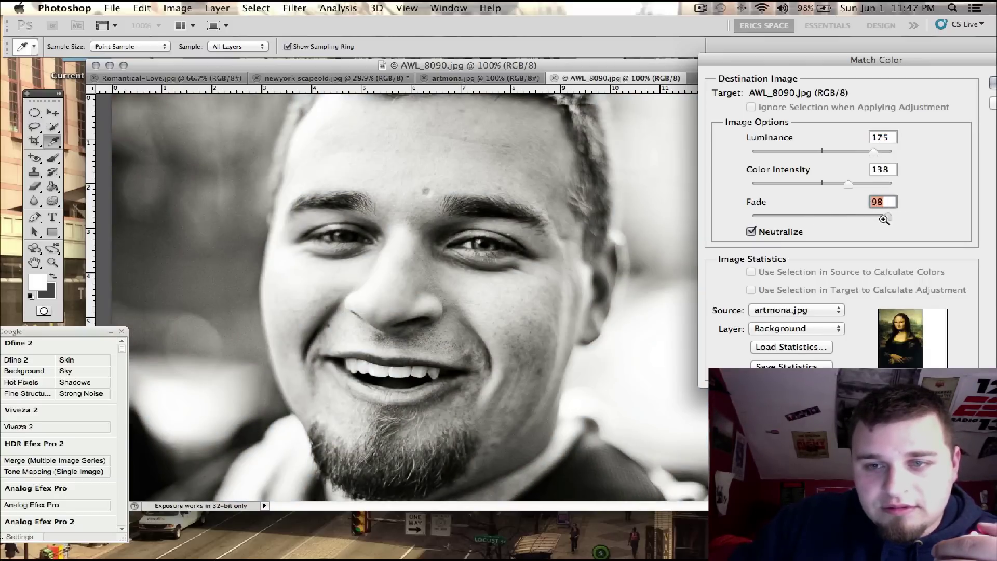
pyautogui.moveTo(884, 219); pyautogui.dragTo(834, 217)
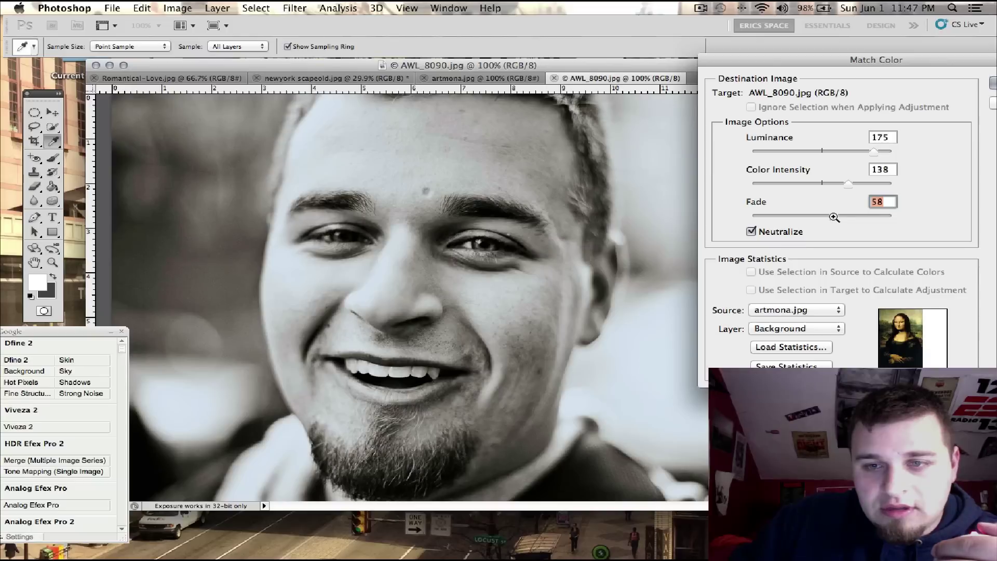